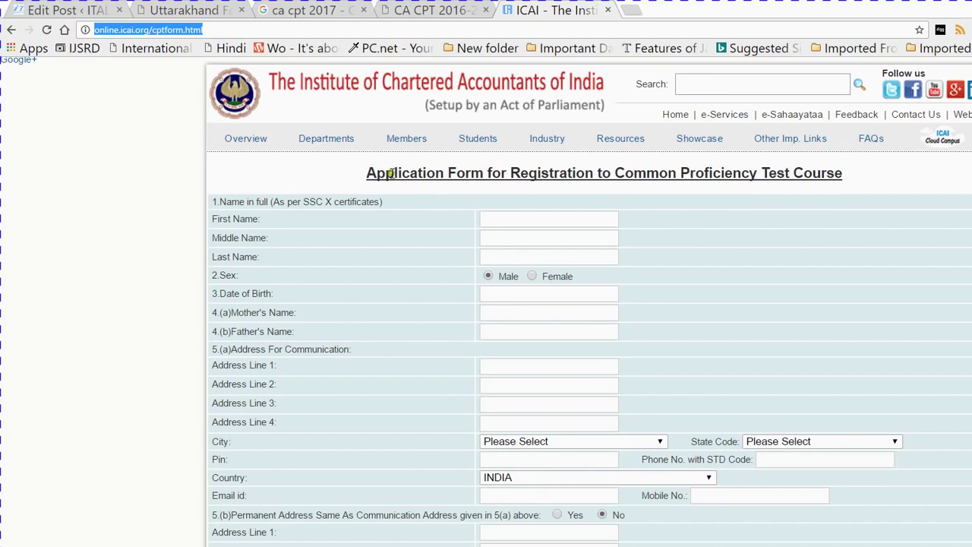
Enter the applicant's first and last names in the registration form
{"action": "left_click", "coordinate": [391, 173]}
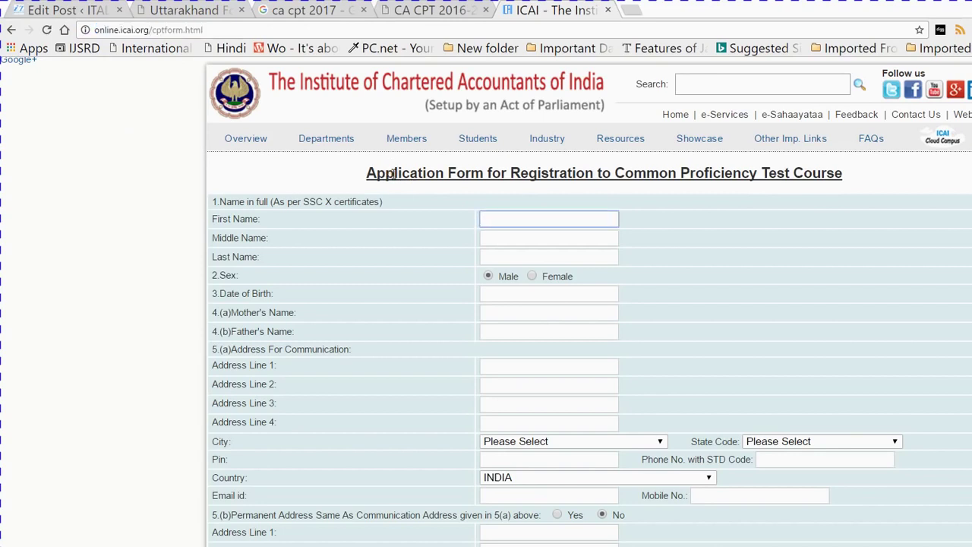
{"action": "key", "text": "Tab"}
{"action": "key", "text": "Tab"}
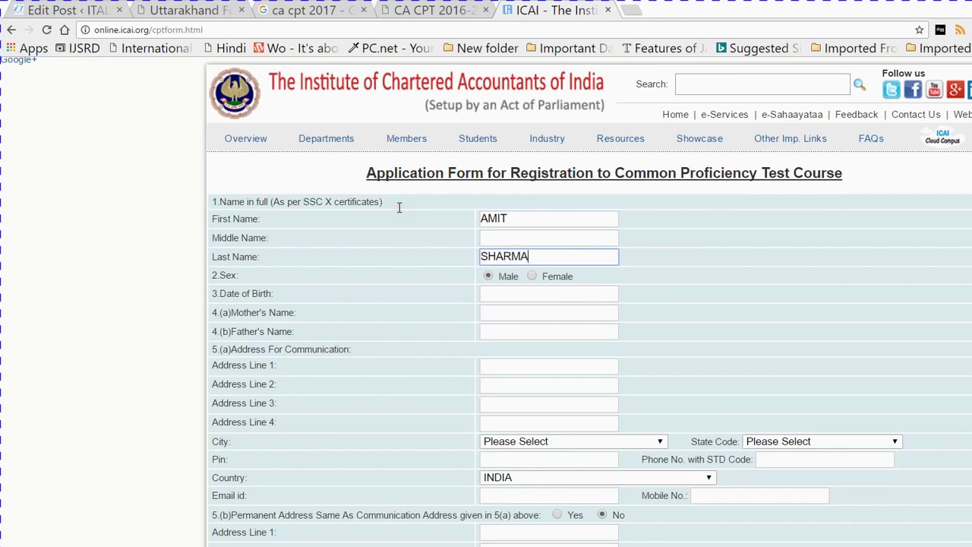
Set the date of birth to a September 1994 date with the calendar picker
{"action": "key", "text": "Tab"}
{"action": "key", "text": "Tab"}
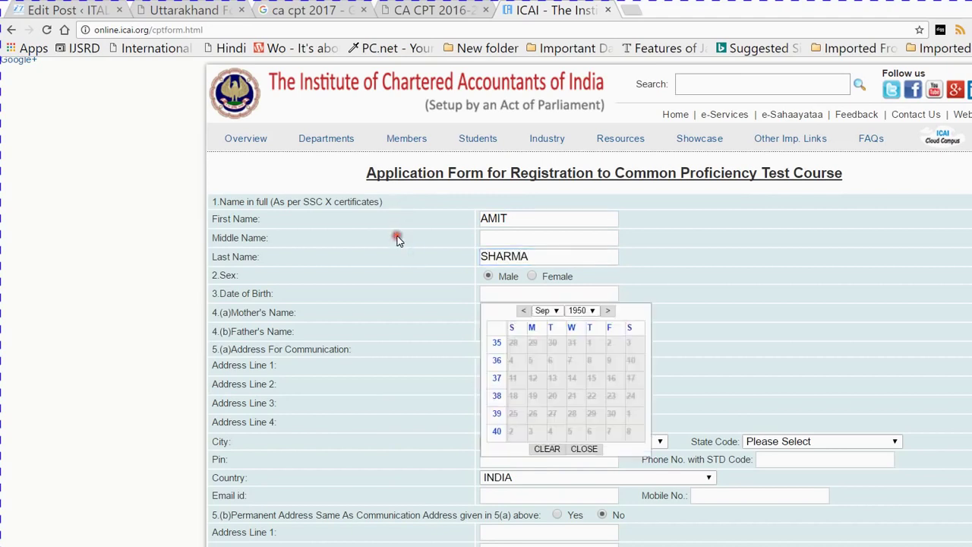
{"action": "key", "text": "alt+Down"}
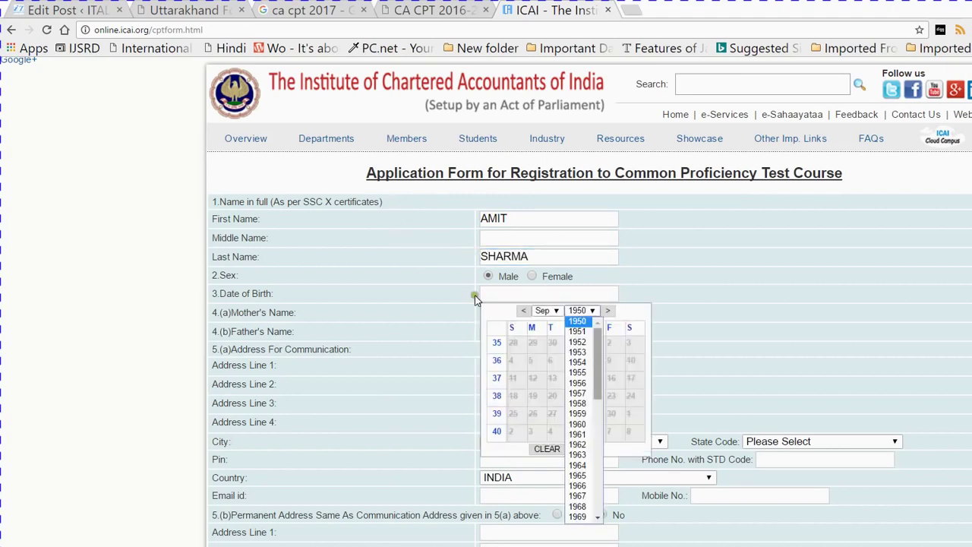
{"action": "type", "text": "1961"}
{"action": "scroll", "coordinate": [469, 347], "scroll_direction": "down", "scroll_amount": 6}
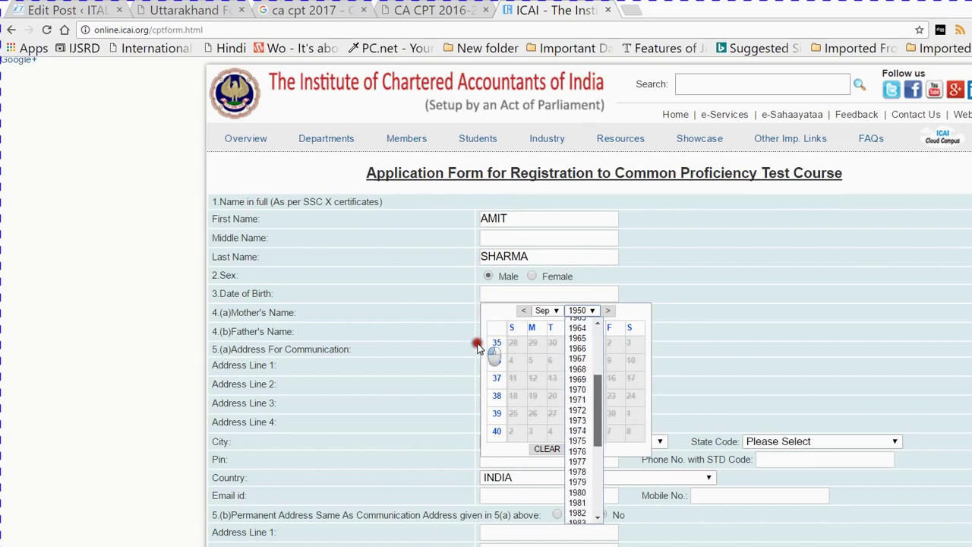
{"action": "scroll", "coordinate": [477, 365], "scroll_direction": "down", "scroll_amount": 4}
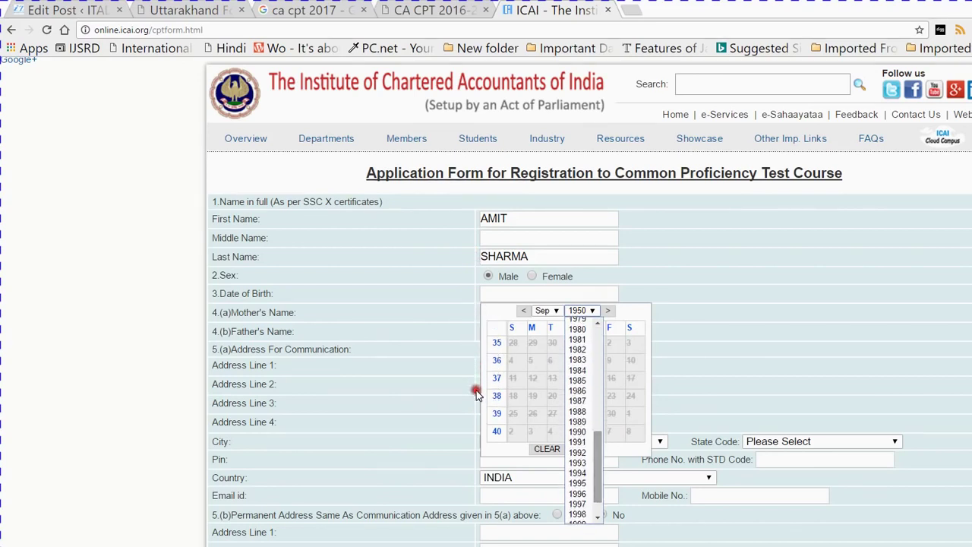
{"action": "type", "text": "1994"}
{"action": "key", "text": "Return"}
{"action": "key", "text": "Down"}
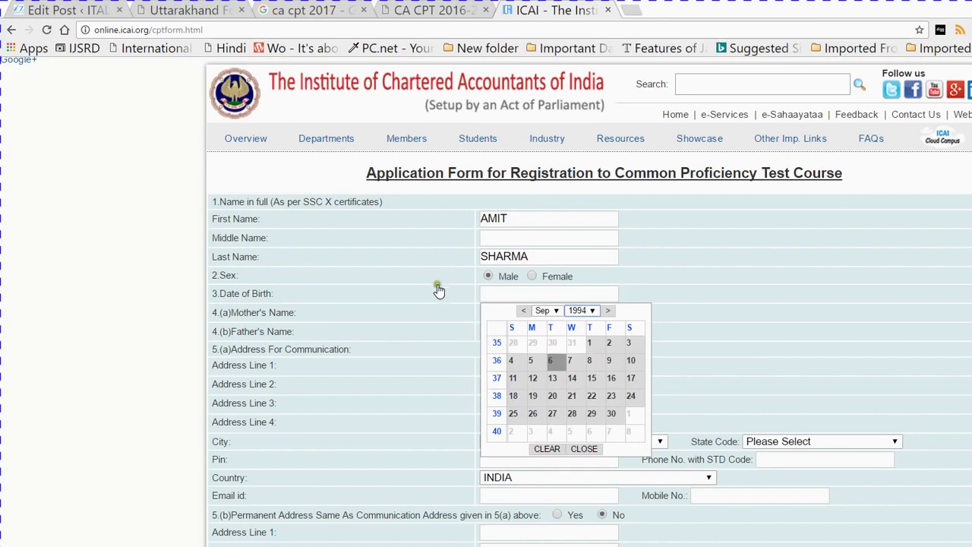
{"action": "key", "text": "Return"}
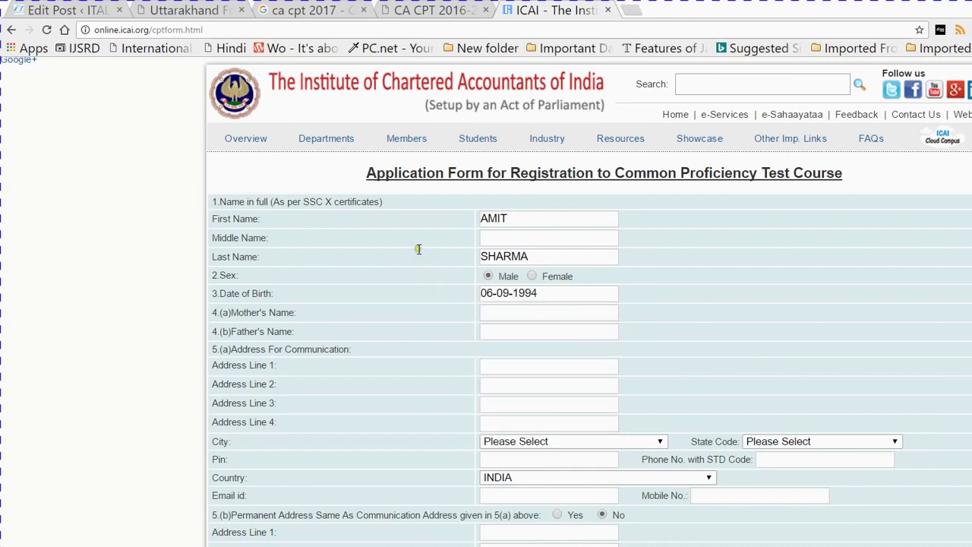
Fill in the mother's and father's names
{"action": "key", "text": "Tab"}
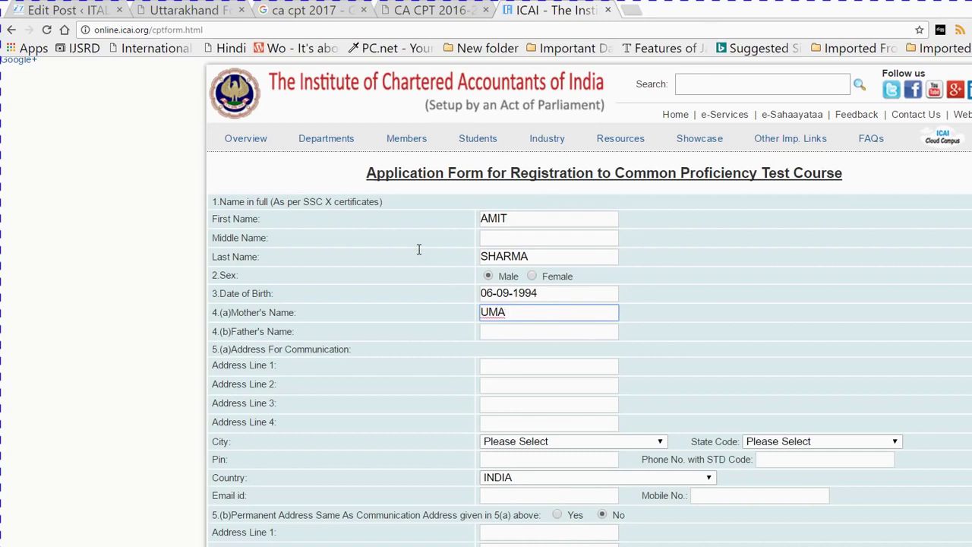
{"action": "key", "text": "Tab"}
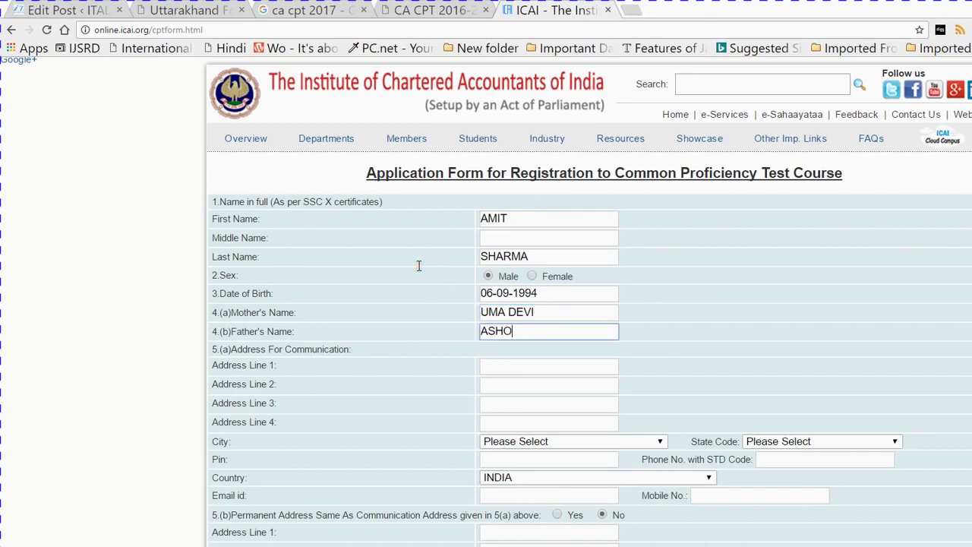
Enter the first two communication address lines, leaving the third line blank
{"action": "key", "text": "Tab"}
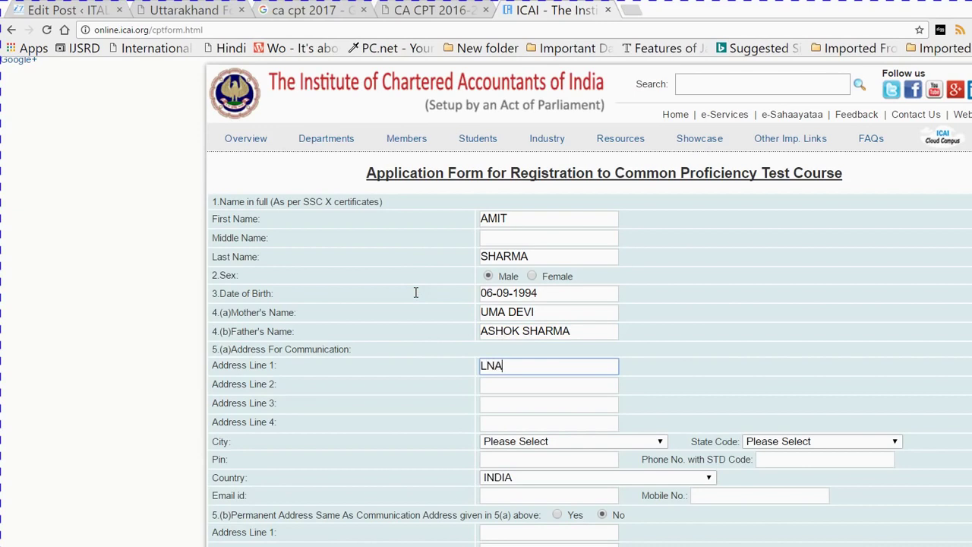
{"action": "key", "text": "Tab"}
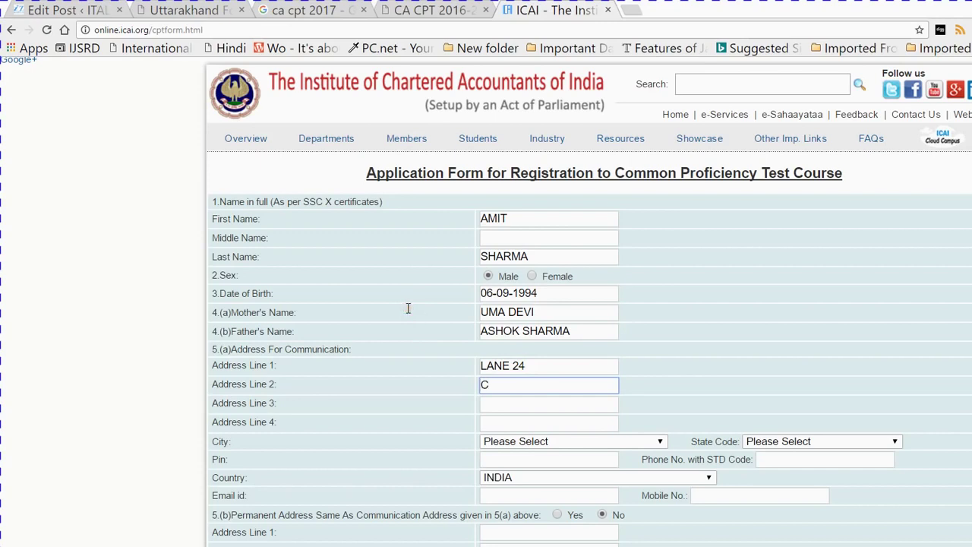
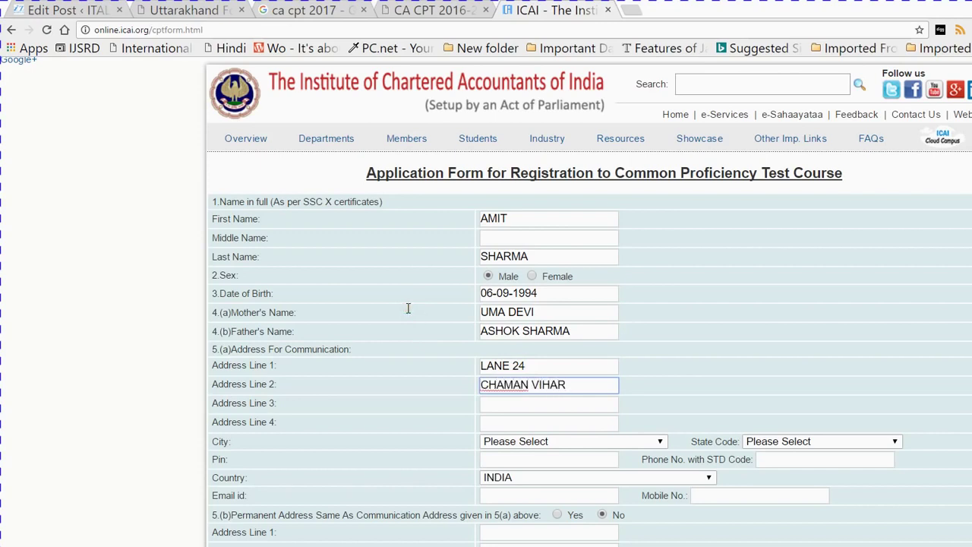
{"action": "key", "text": "Tab"}
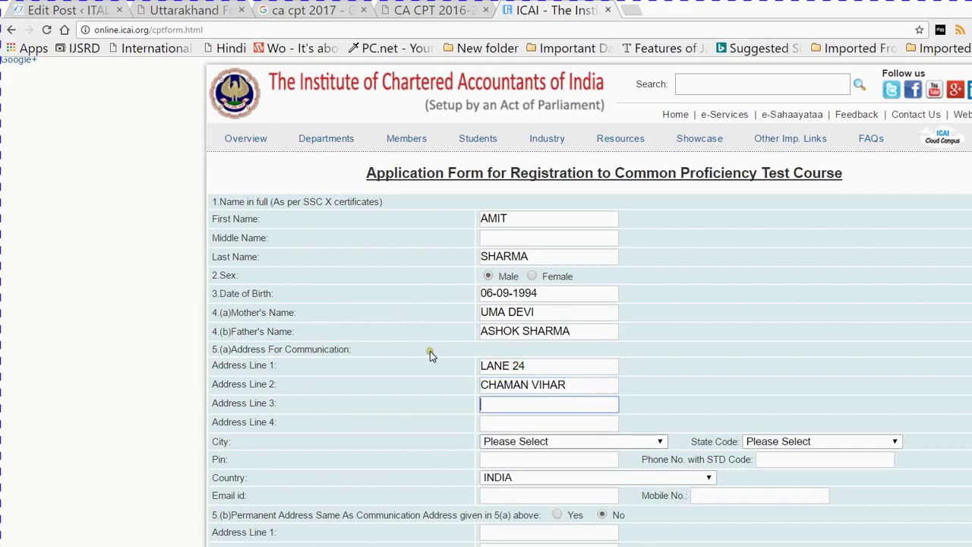
{"action": "key", "text": "Tab"}
{"action": "key", "text": "Tab"}
{"action": "key", "text": "alt+Down"}
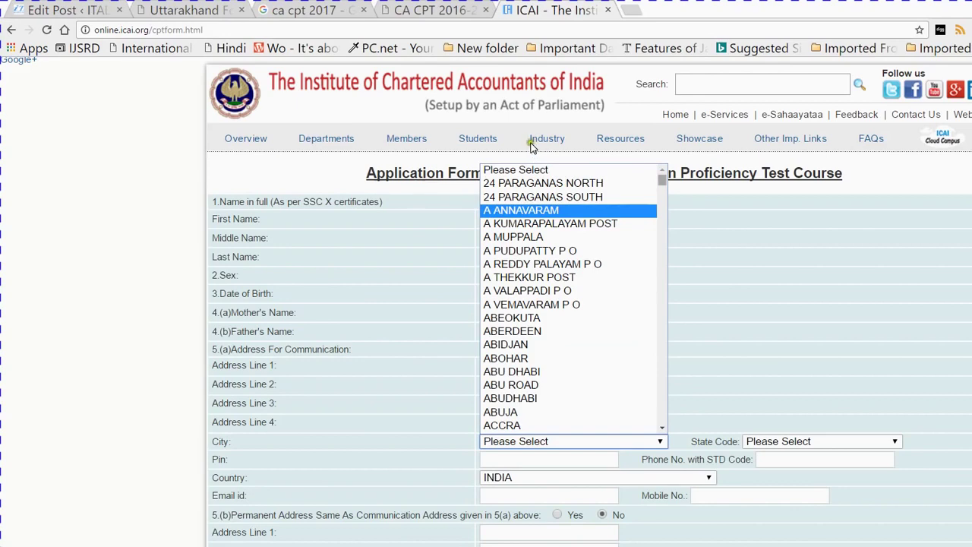
Choose DEHRADUN in the City dropdown so the state code becomes UTTARAKHAND
{"action": "scroll", "coordinate": [529, 159], "scroll_direction": "down", "scroll_amount": 15}
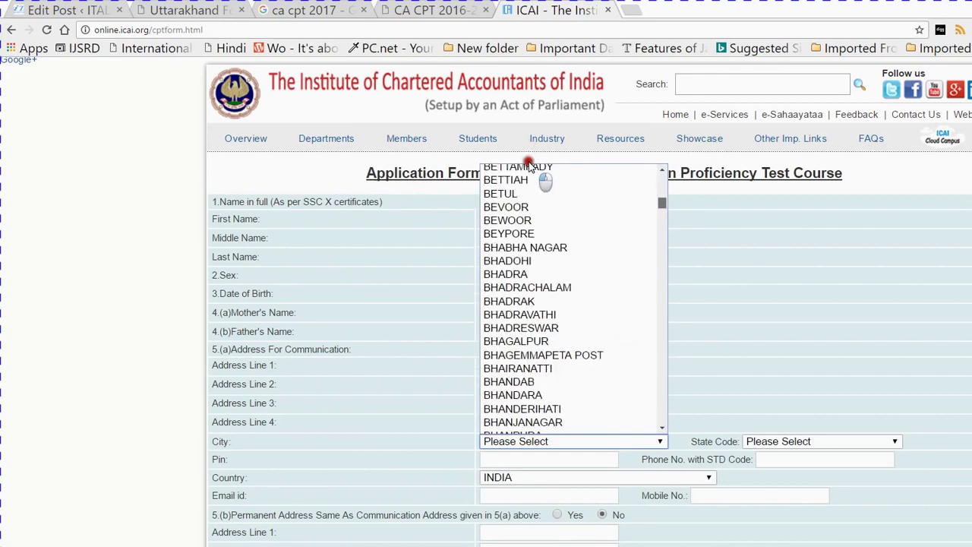
{"action": "key", "text": "d"}
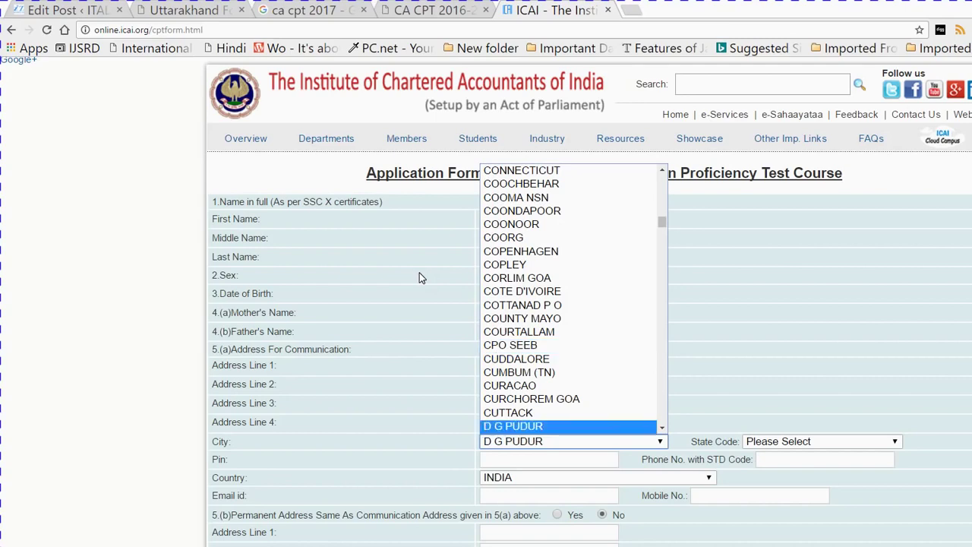
{"action": "key", "text": "d"}
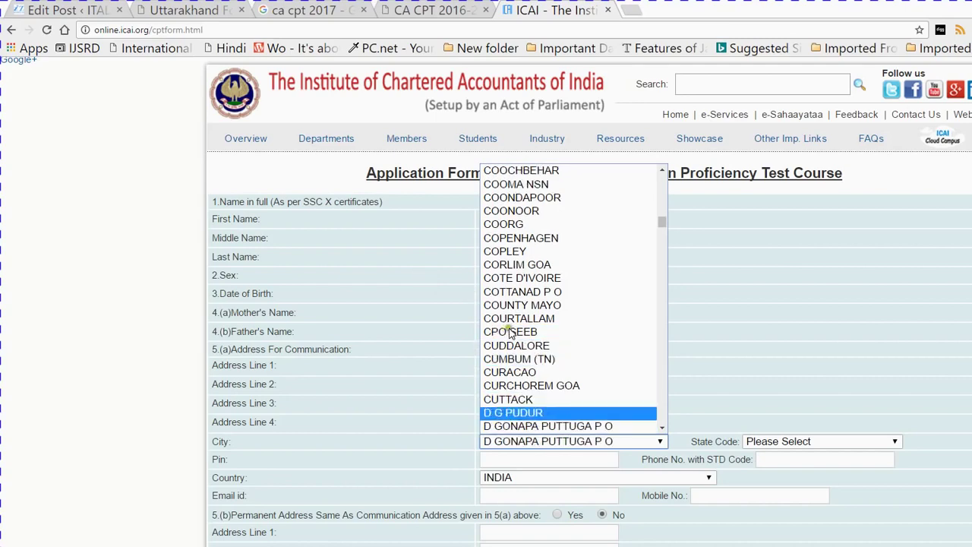
{"action": "scroll", "coordinate": [524, 340], "scroll_direction": "down", "scroll_amount": 5}
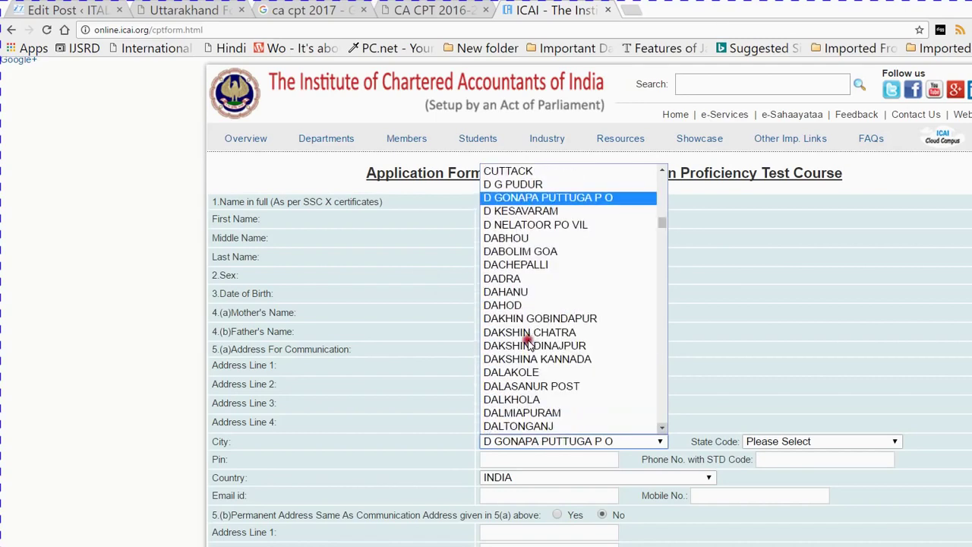
{"action": "scroll", "coordinate": [529, 343], "scroll_direction": "down", "scroll_amount": 5}
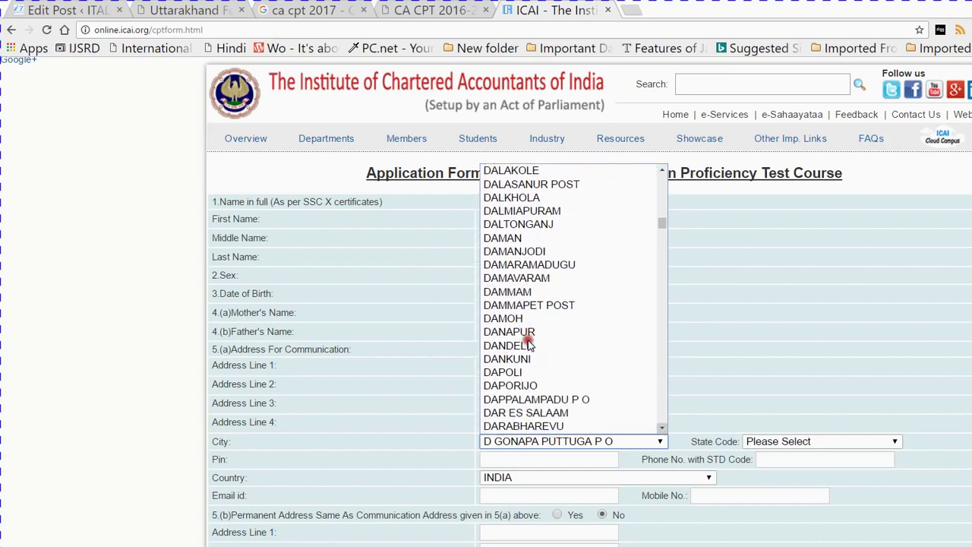
{"action": "scroll", "coordinate": [529, 344], "scroll_direction": "down", "scroll_amount": 9}
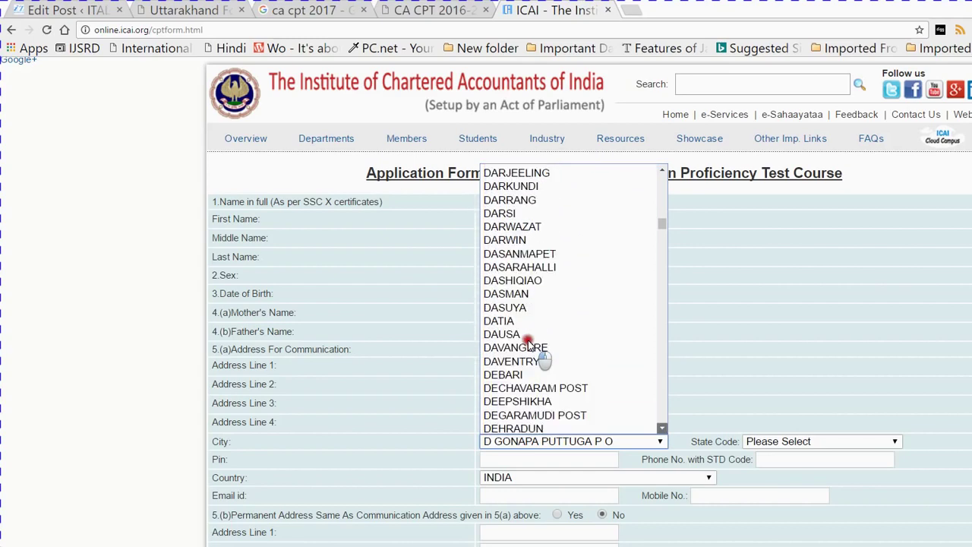
{"action": "scroll", "coordinate": [529, 343], "scroll_direction": "down", "scroll_amount": 2}
{"action": "key", "text": "Return"}
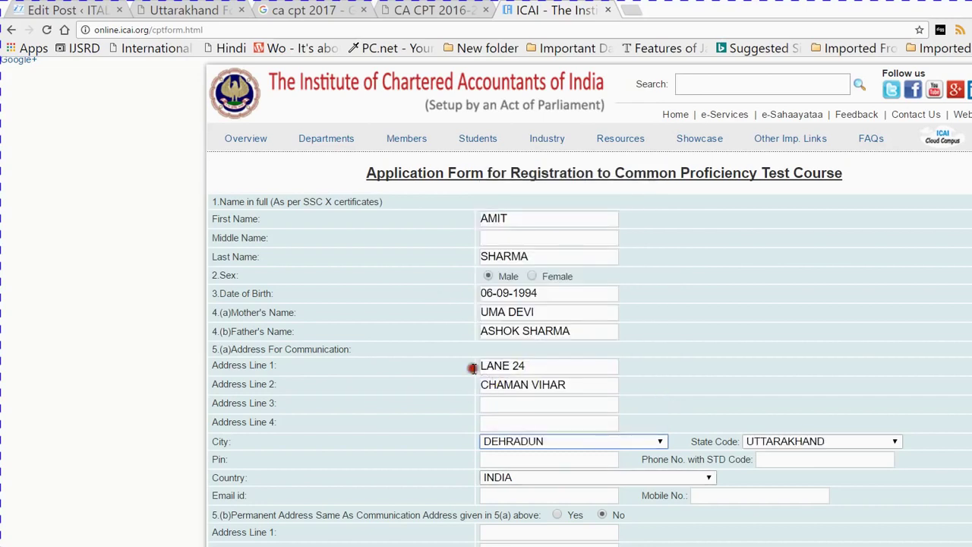
Enter the pin code, e-mail address and mobile number, and choose Yes for permanent address
{"action": "key", "text": "Tab"}
{"action": "type", "text": "24800"}
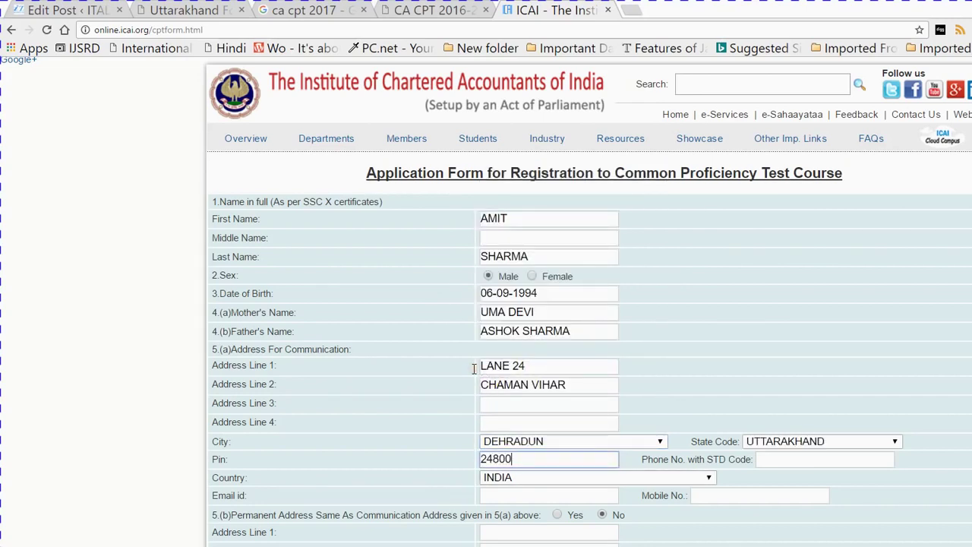
{"action": "key", "text": "Tab"}
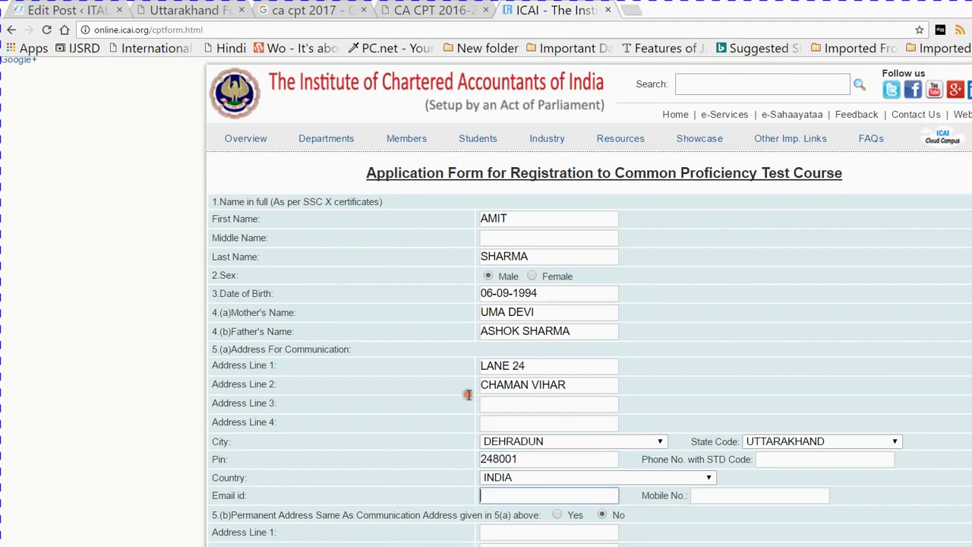
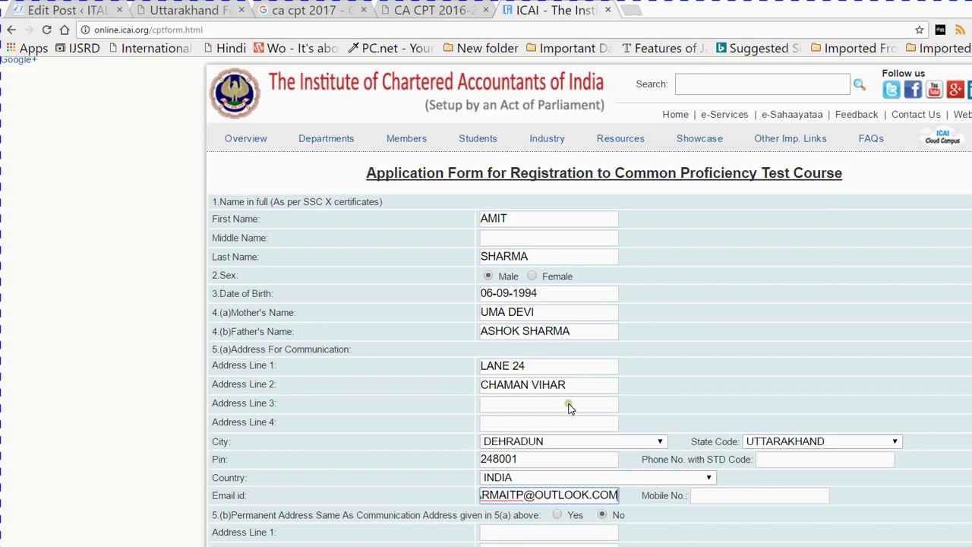
{"action": "key", "text": "Tab"}
{"action": "type", "text": "9634"}
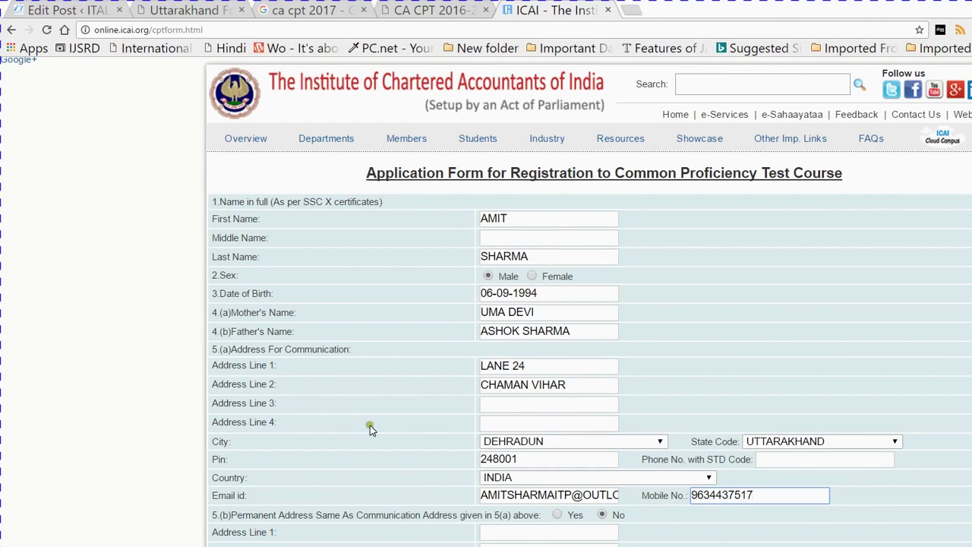
{"action": "left_click", "coordinate": [445, 412]}
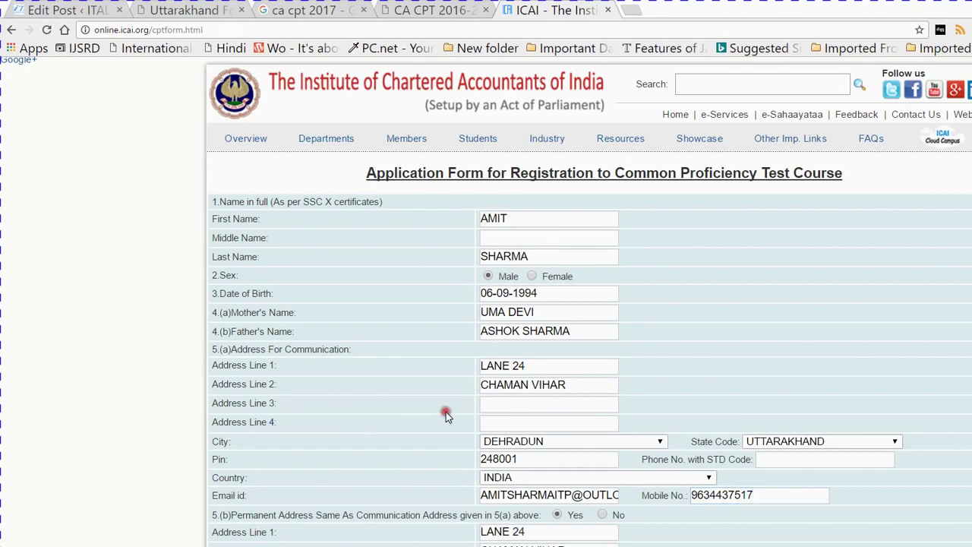
Record boards CBSE for 10th and 12th, and a BCA degree from HNBGU
{"action": "left_click_drag", "start_coordinate": [968, 191], "coordinate": [968, 306]}
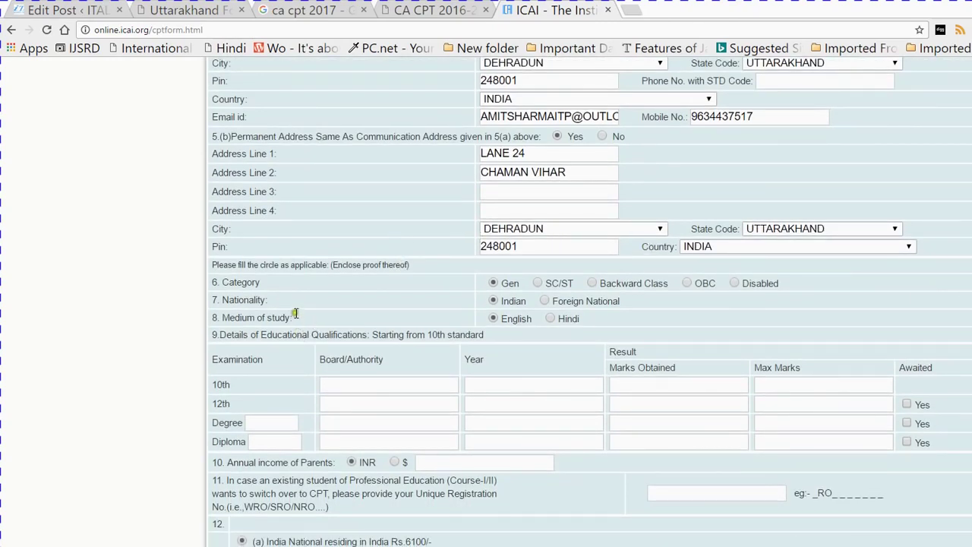
{"action": "key", "text": "Tab"}
{"action": "type", "text": "CBSE"}
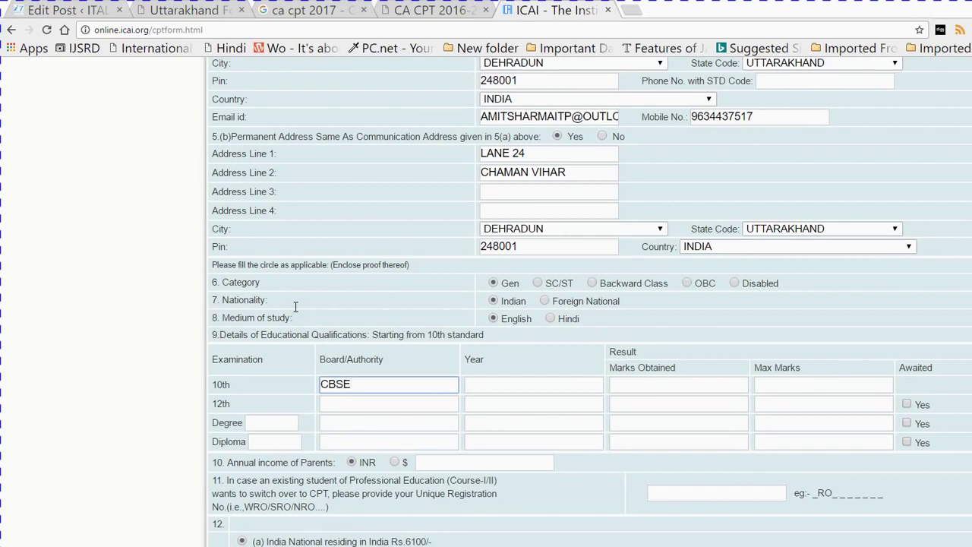
{"action": "key", "text": "Tab"}
{"action": "type", "text": "CBSE"}
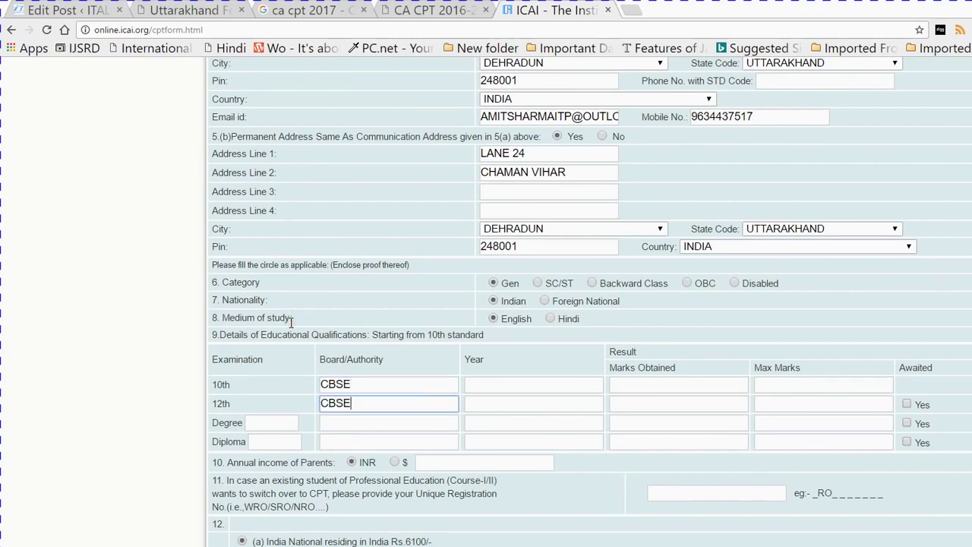
{"action": "key", "text": "Tab"}
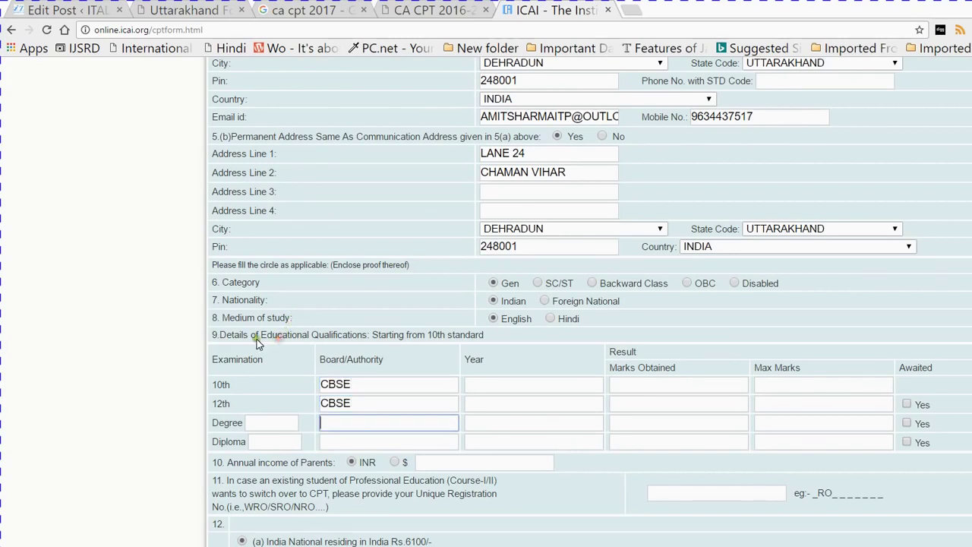
{"action": "key", "text": "shift+Tab"}
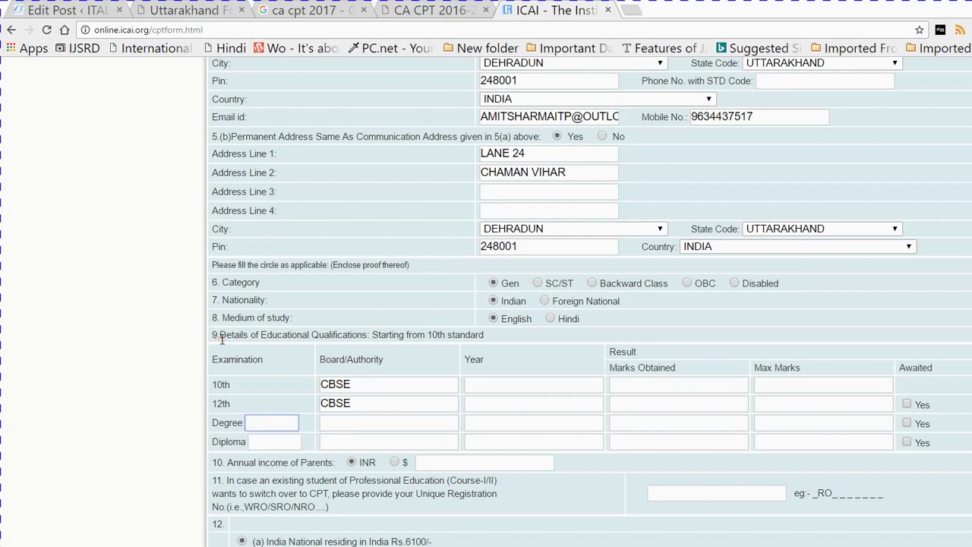
{"action": "type", "text": "BCS"}
{"action": "type", "text": "A"}
{"action": "key", "text": "Tab"}
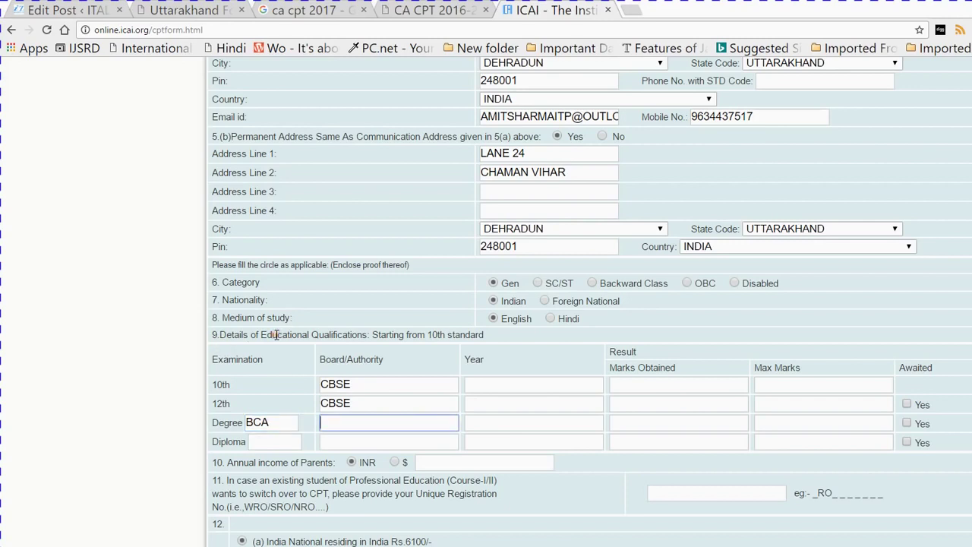
{"action": "type", "text": "HNBGU"}
Fill in passing years 2004 and 2006 for the 10th and 12th rows
{"action": "key", "text": "Tab"}
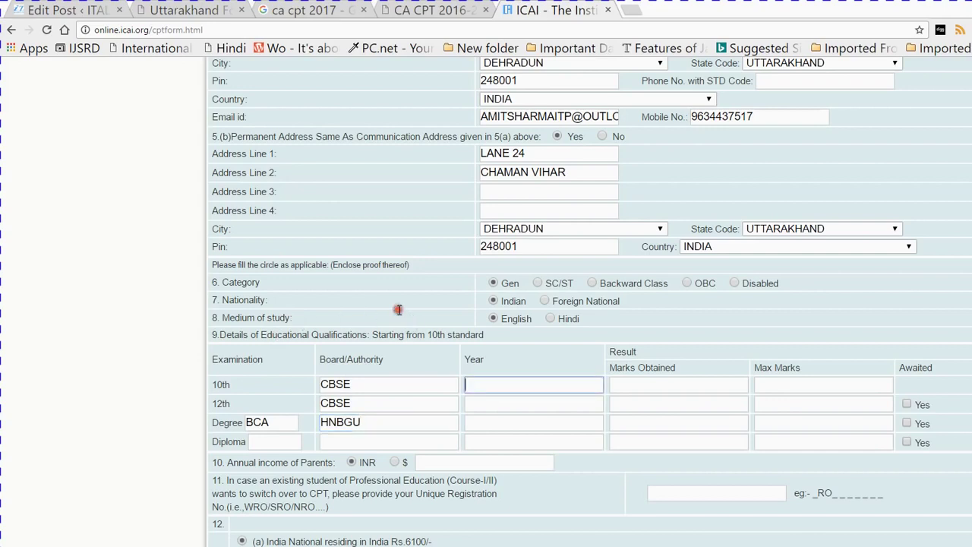
{"action": "type", "text": "2004"}
{"action": "key", "text": "Tab"}
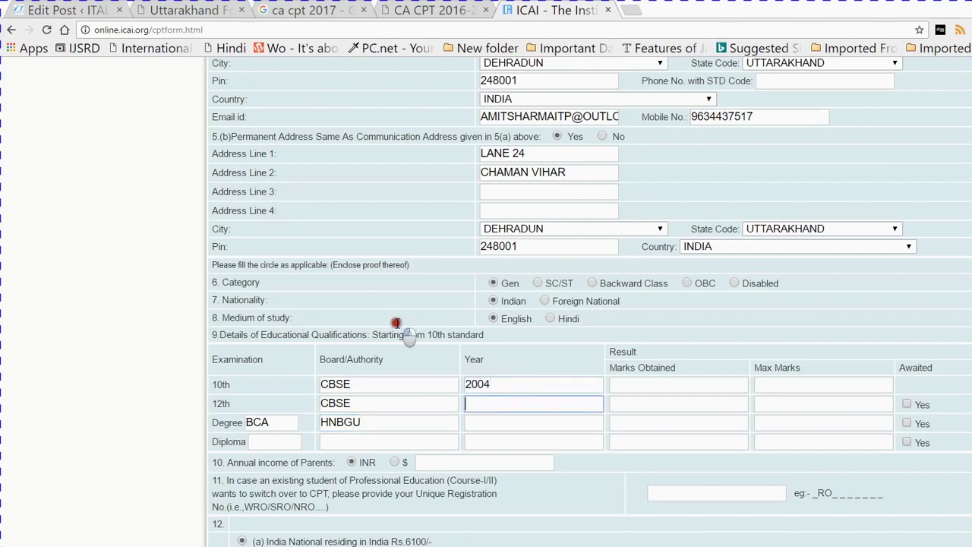
{"action": "type", "text": "2006"}
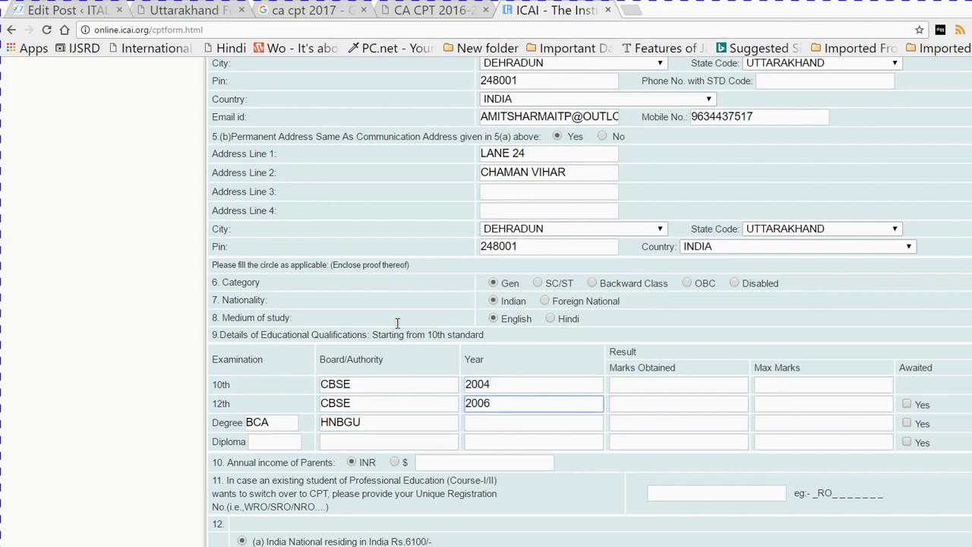
{"action": "key", "text": "Tab"}
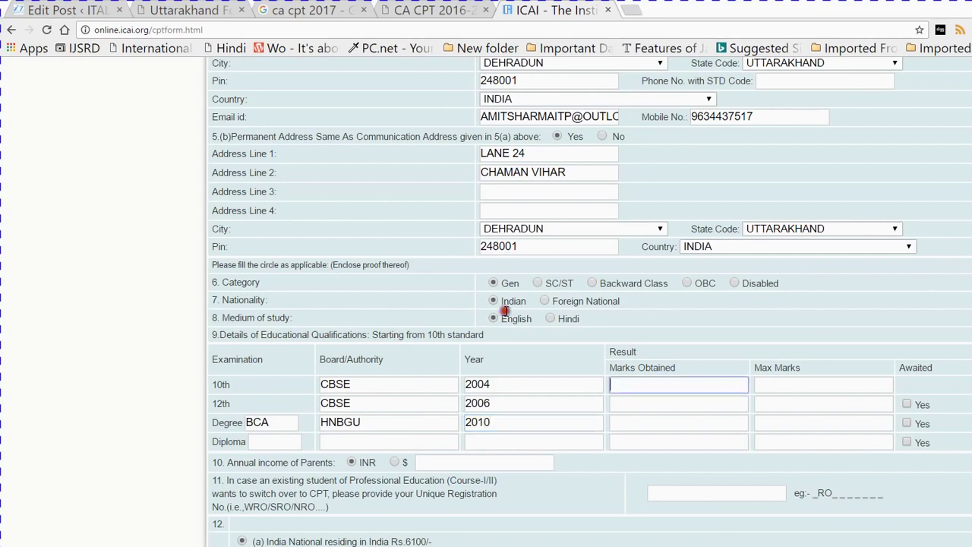
Enter marks obtained 350, 370 and 1000 for 10th, 12th and degree
{"action": "key", "text": "Tab"}
{"action": "type", "text": "35"}
{"action": "key", "text": "Tab"}
{"action": "type", "text": "37"}
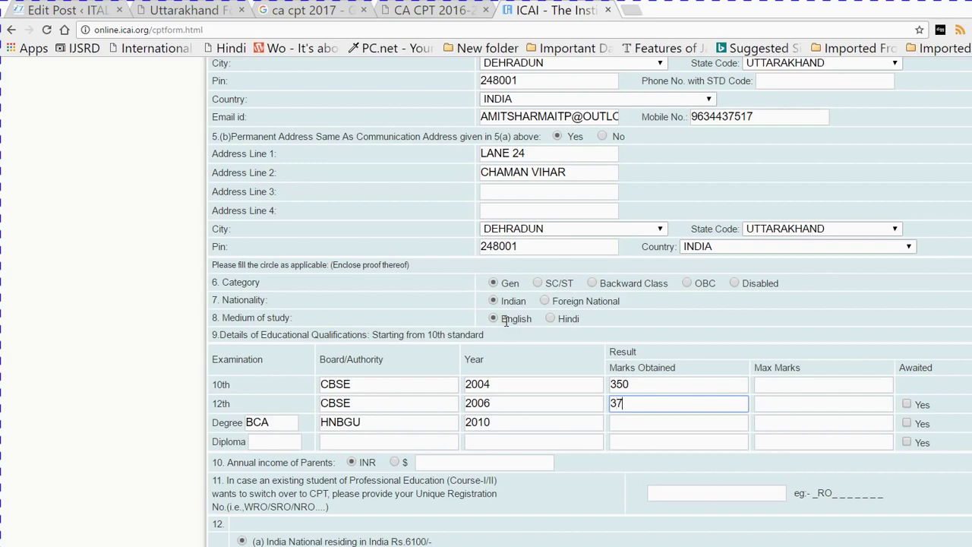
{"action": "type", "text": "0"}
{"action": "key", "text": "Tab"}
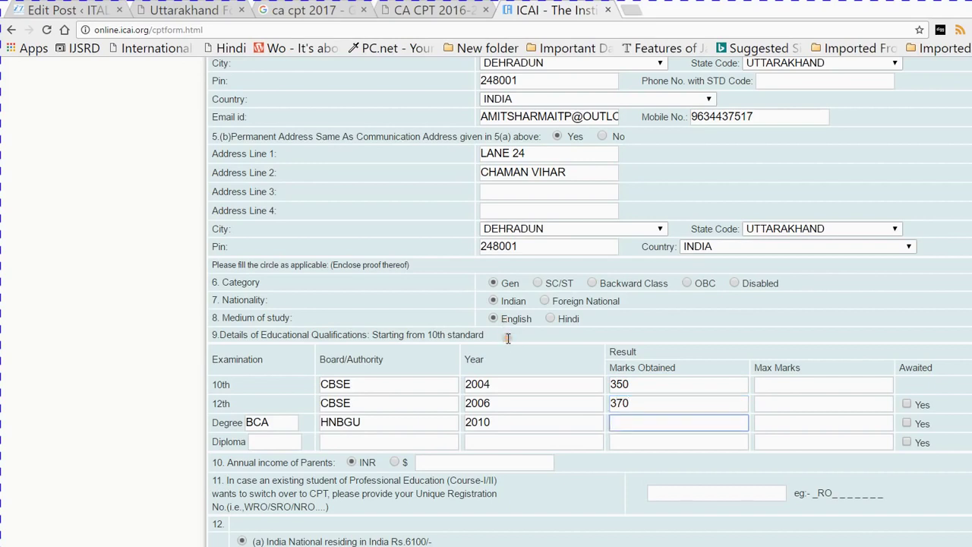
{"action": "type", "text": "1000"}
Set maximum marks 500, 500 and 1400, then begin the parents' annual income
{"action": "key", "text": "Tab"}
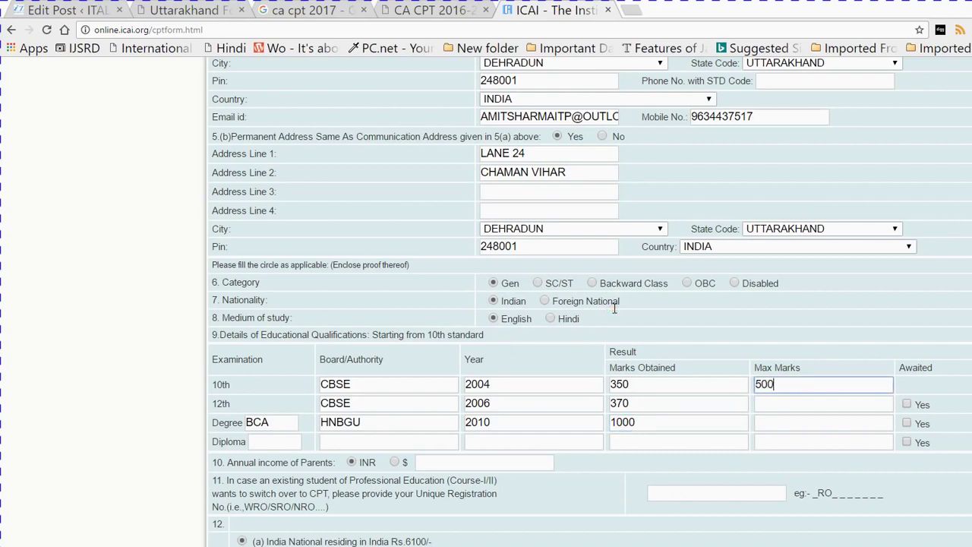
{"action": "key", "text": "Tab"}
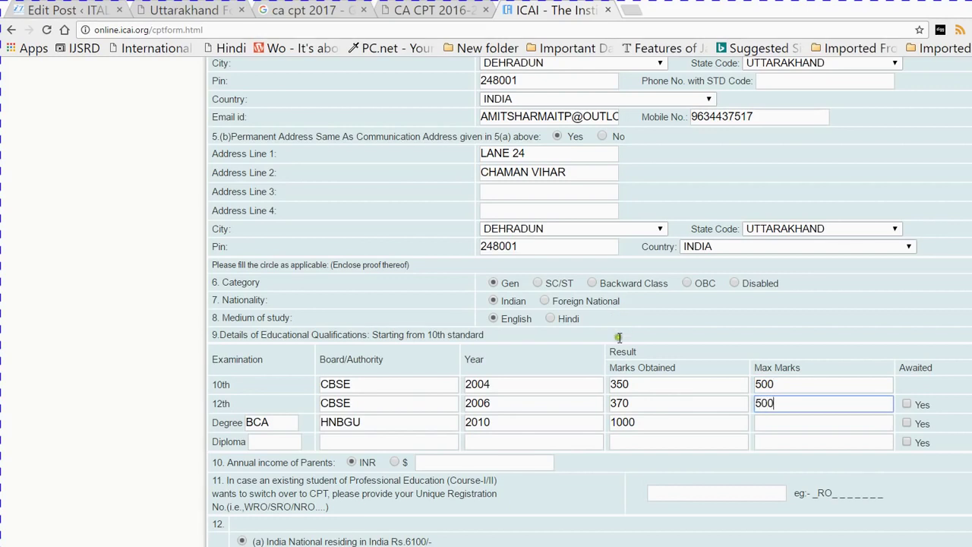
{"action": "key", "text": "Tab"}
{"action": "type", "text": "14"}
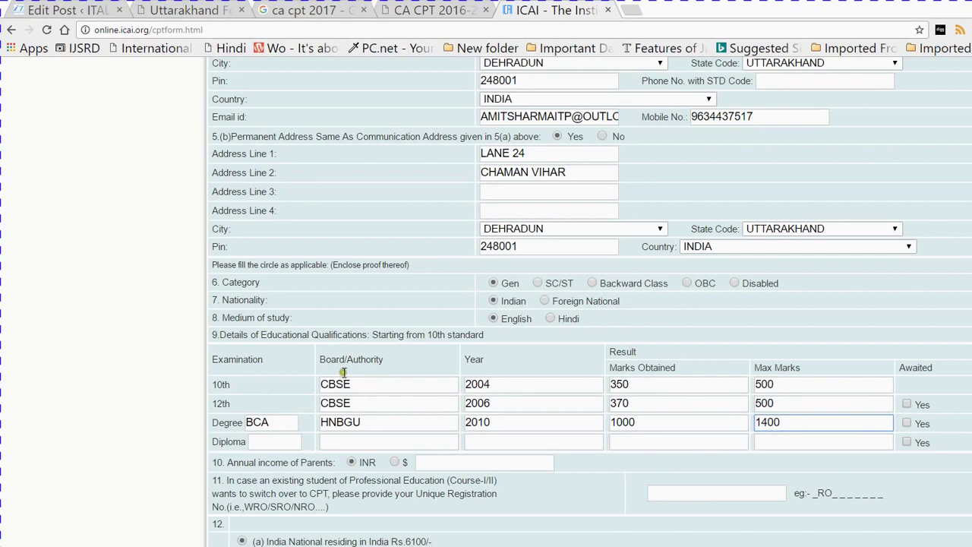
{"action": "key", "text": "Tab"}
{"action": "type", "text": "1500"}
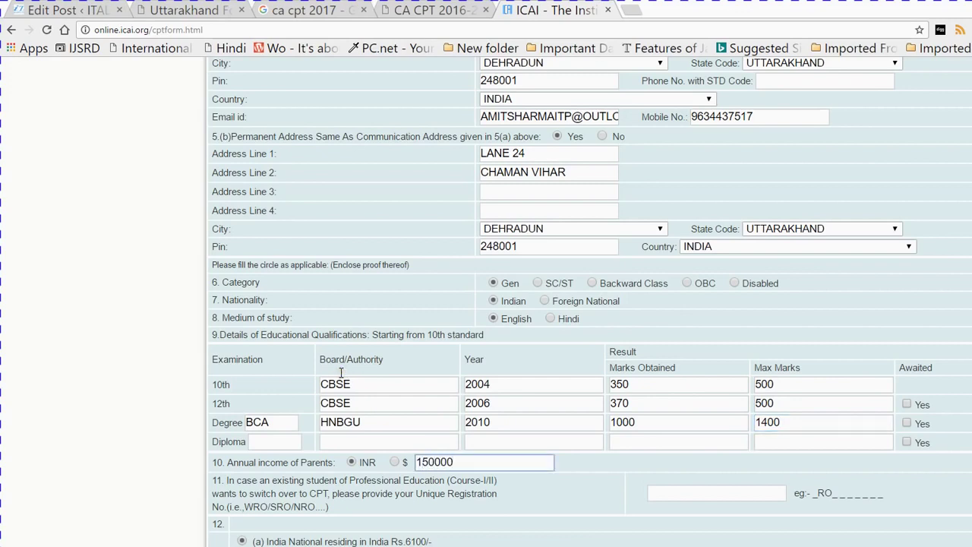
Set parents' income to 1500000 and choose India National residing in India
{"action": "left_click", "coordinate": [509, 430]}
{"action": "left_click_drag", "start_coordinate": [970, 344], "coordinate": [966, 377]}
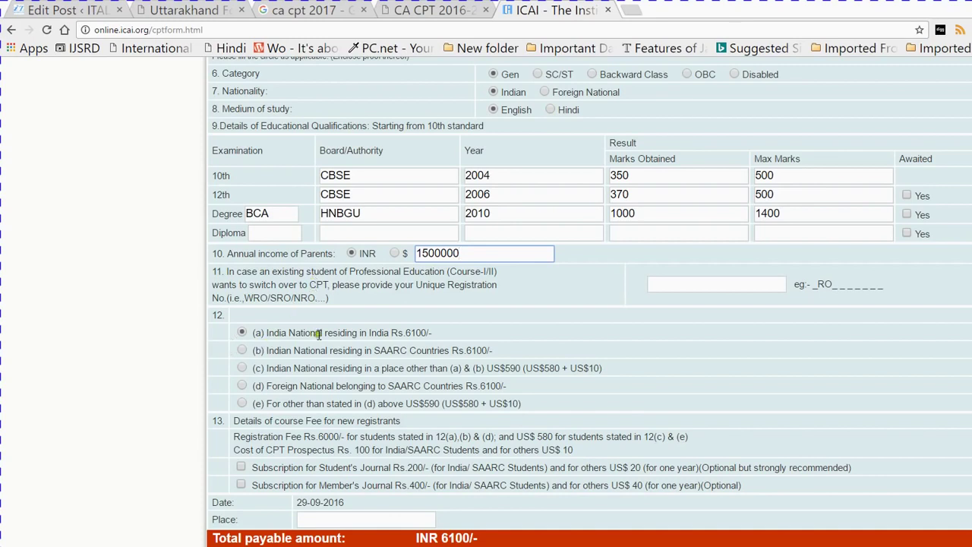
{"action": "left_click", "coordinate": [320, 335]}
{"action": "left_click_drag", "start_coordinate": [321, 339], "coordinate": [204, 360]}
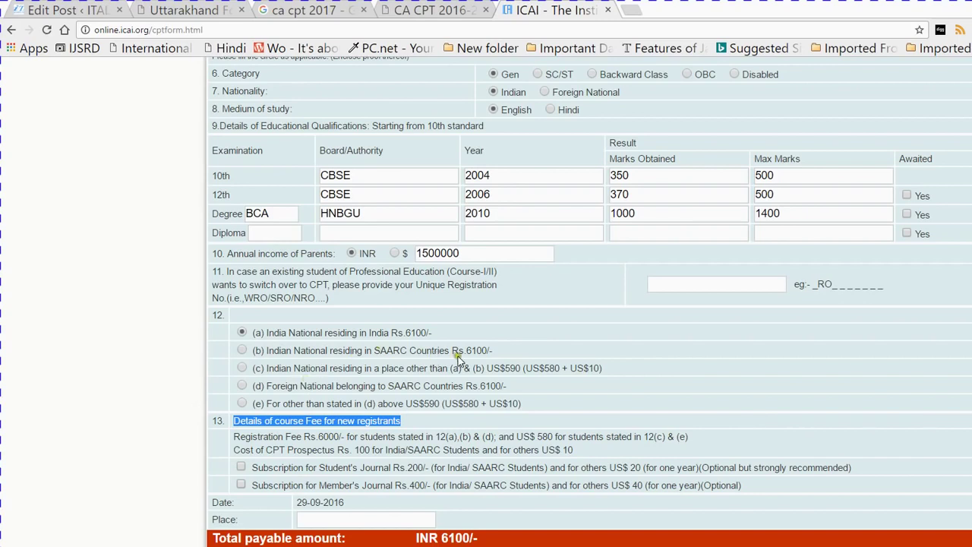
{"action": "left_click_drag", "start_coordinate": [460, 358], "coordinate": [181, 352]}
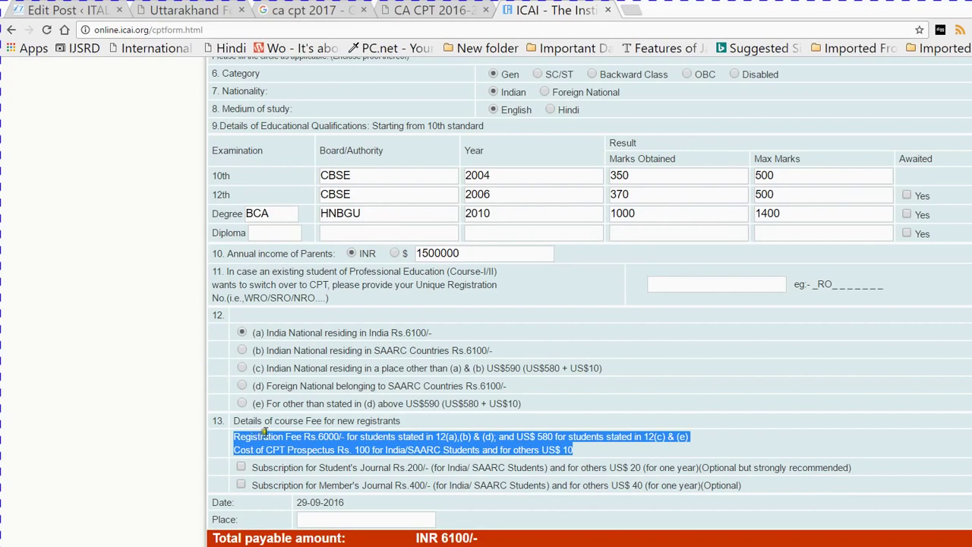
Enter DEHRADUN as the place and choose Pay by Credit/Debit Cards
{"action": "key", "text": "Tab"}
{"action": "key", "text": "Tab"}
{"action": "key", "text": "Tab"}
{"action": "type", "text": "DEHRADU"}
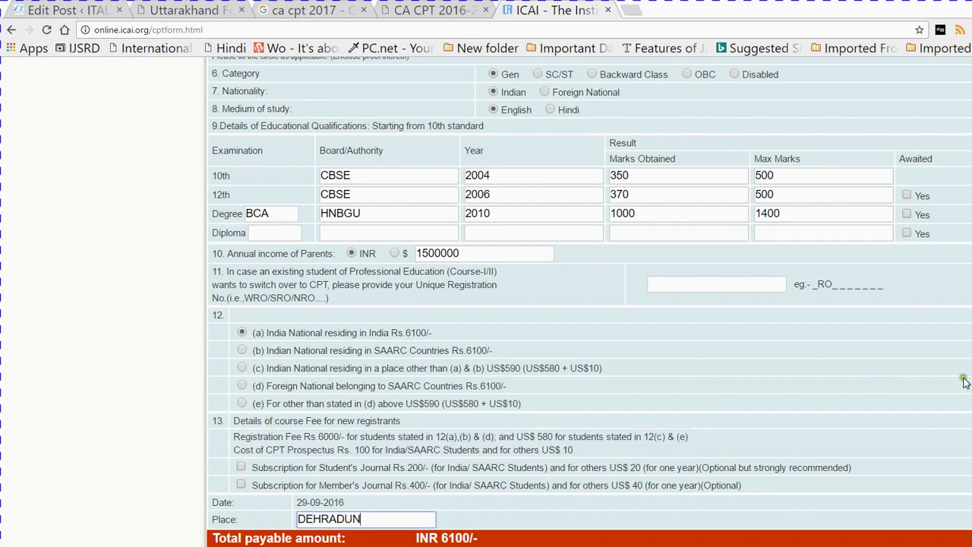
{"action": "scroll", "coordinate": [969, 393], "scroll_direction": "down", "scroll_amount": 2}
{"action": "scroll", "coordinate": [970, 393], "scroll_direction": "down", "scroll_amount": 1}
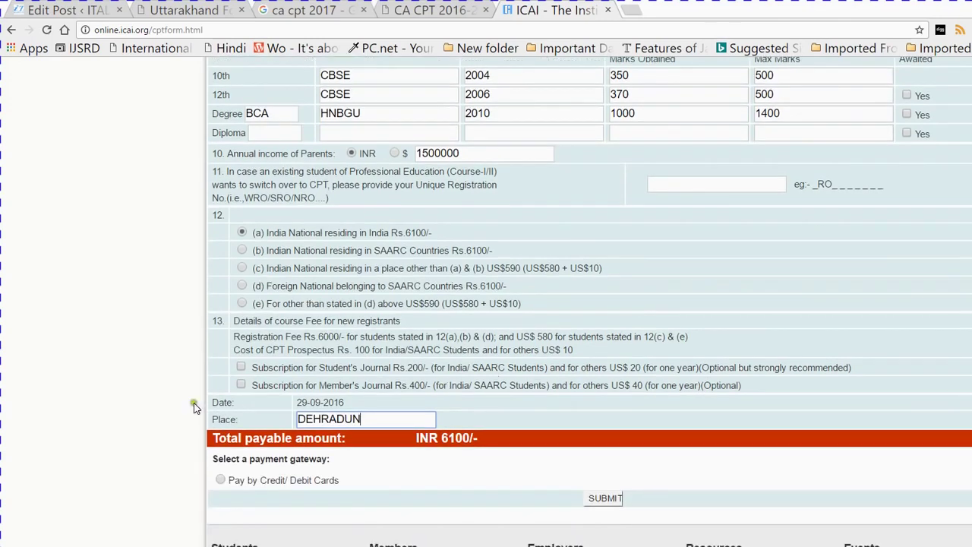
{"action": "left_click", "coordinate": [179, 386]}
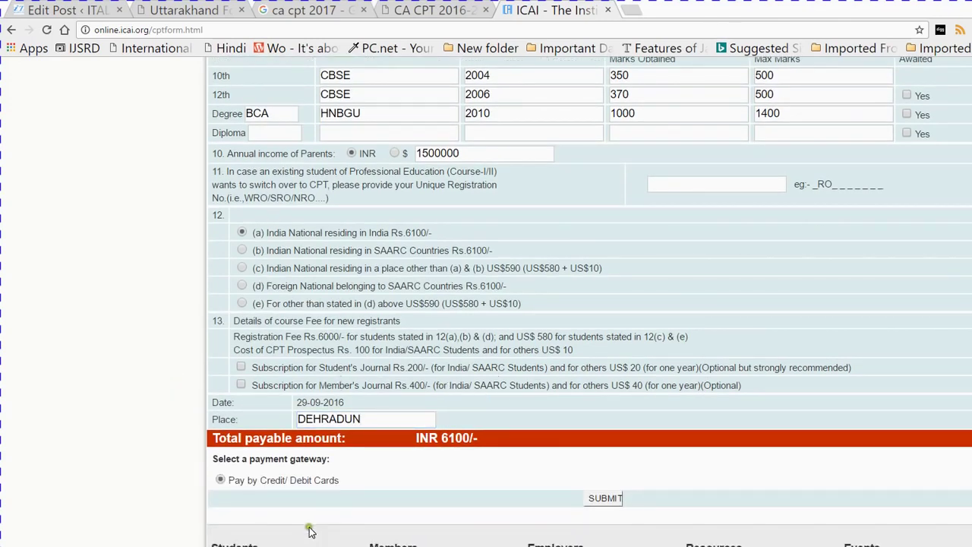
{"action": "key", "text": "super+r"}
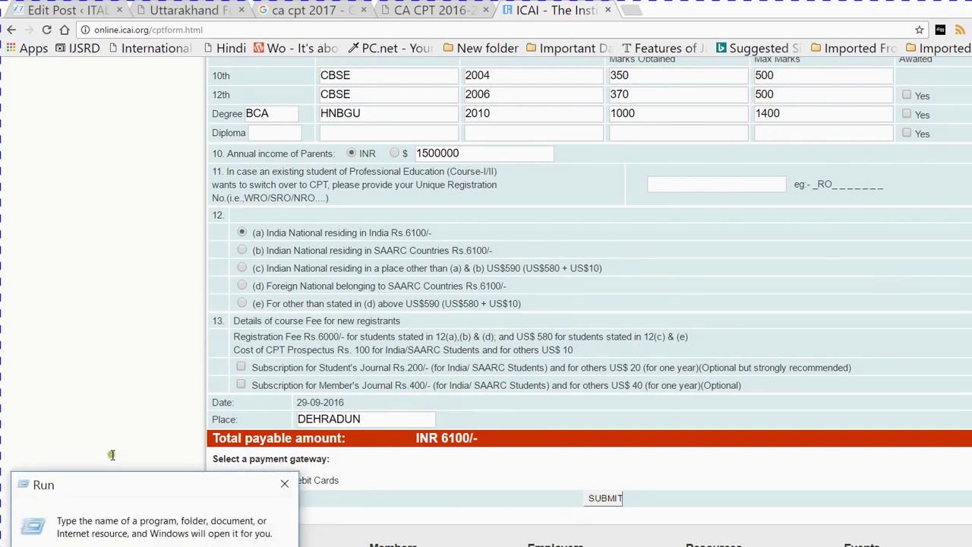
Launch Notepad and type 'submit all information ....then pay via', fixing the misspelling
{"action": "type", "text": "notepad"}
{"action": "key", "text": "Return"}
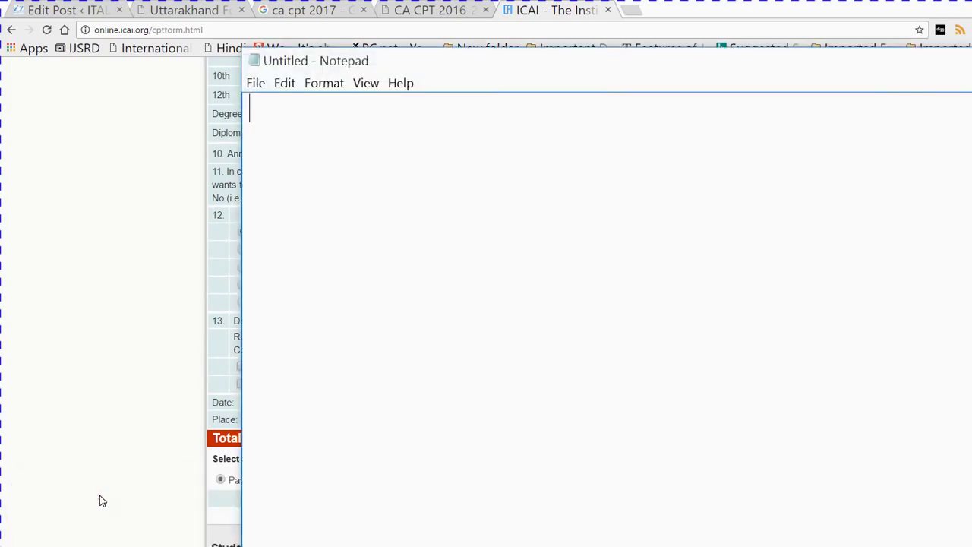
{"action": "type", "text": "submit all i"}
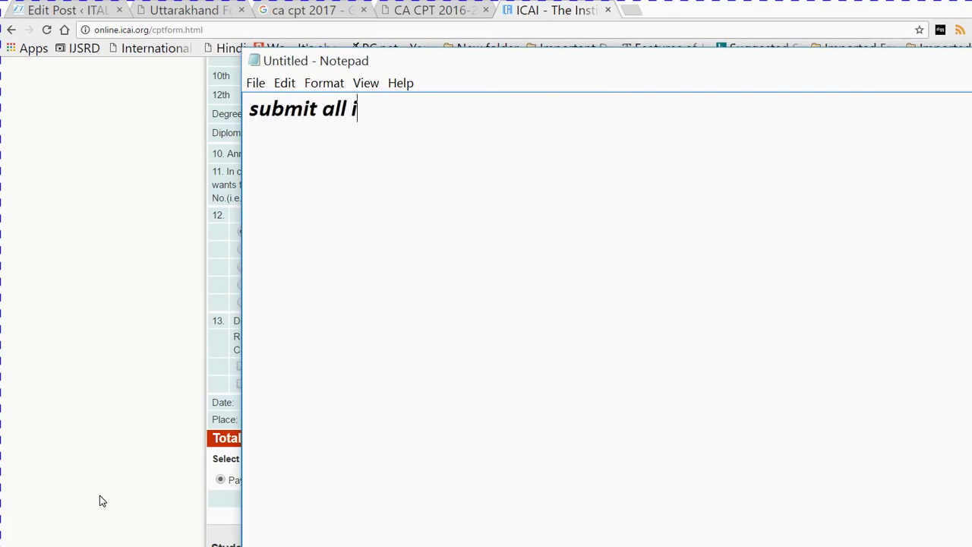
{"action": "type", "text": "nfromatio"}
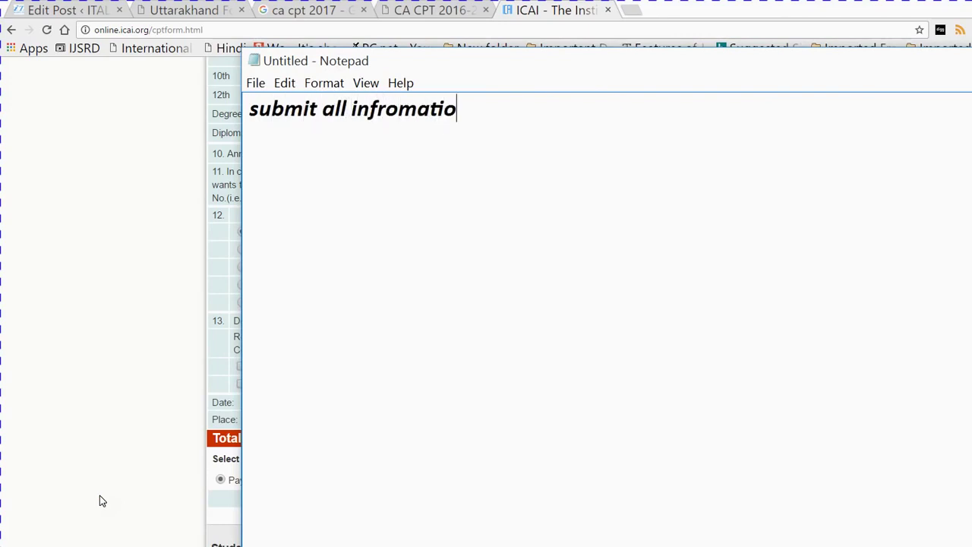
{"action": "type", "text": "n ....then pa"}
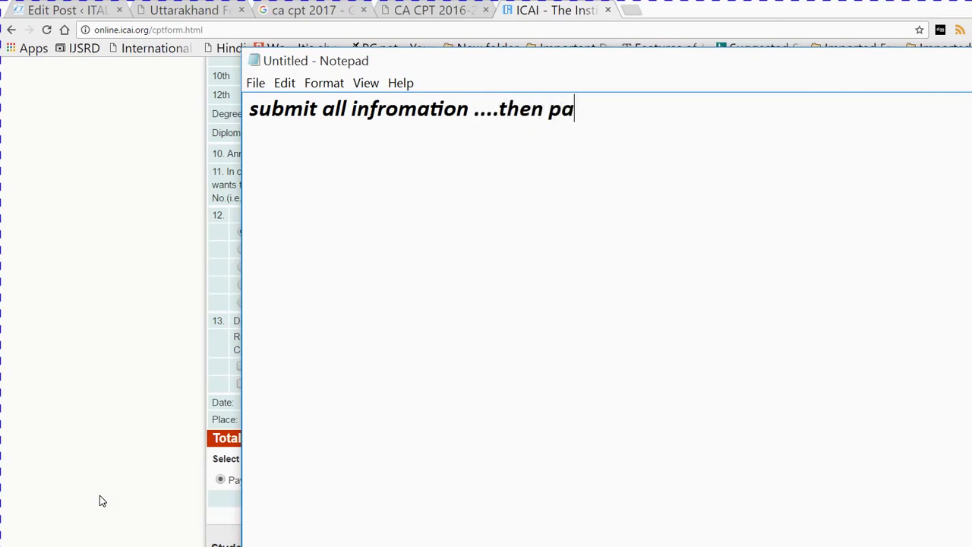
{"action": "type", "text": "y via"}
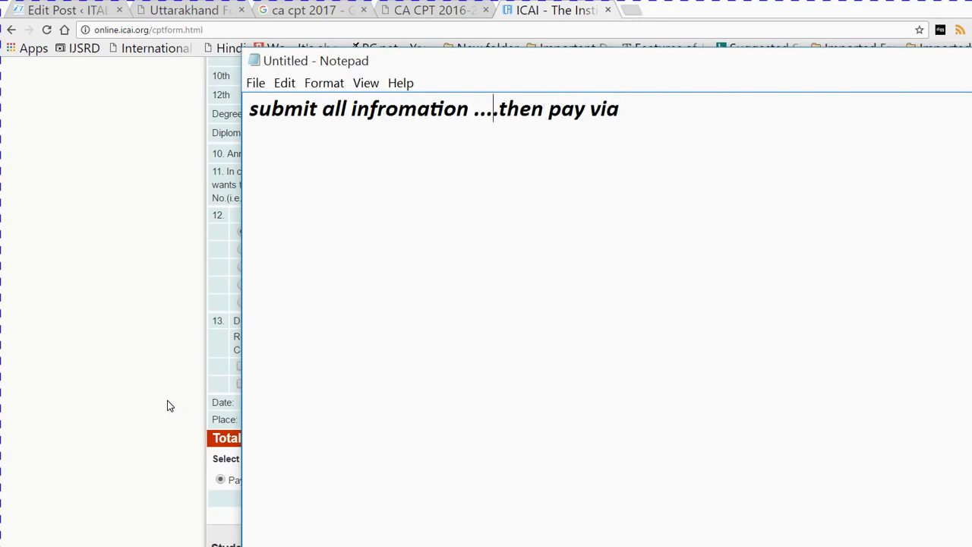
{"action": "key", "text": "Left"}
{"action": "key", "text": "Left"}
{"action": "key", "text": "Left"}
{"action": "key", "text": "Left"}
{"action": "key", "text": "Left"}
{"action": "key", "text": "Left"}
{"action": "key", "text": "Left"}
{"action": "key", "text": "Left"}
{"action": "key", "text": "Left"}
{"action": "key", "text": "Left"}
{"action": "key", "text": "Left"}
{"action": "key", "text": "Right"}
{"action": "key", "text": "BackSpace"}
{"action": "key", "text": "BackSpace"}
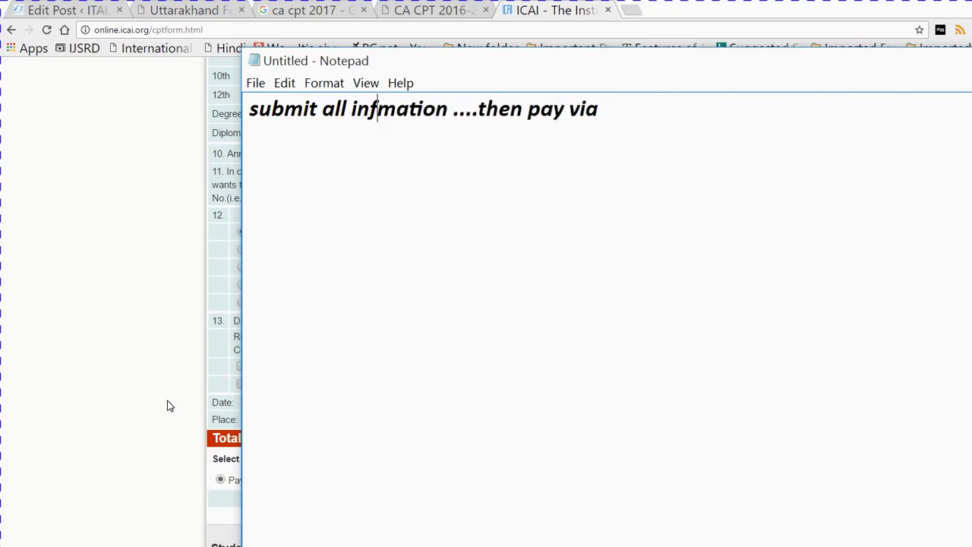
{"action": "type", "text": "or"}
Finish the line with 'debit/credit/netbanking...' and start the next line with 'then'
{"action": "key", "text": "Right"}
{"action": "key", "text": "Right"}
{"action": "key", "text": "Right"}
{"action": "key", "text": "Right"}
{"action": "key", "text": "Right"}
{"action": "key", "text": "Right"}
{"action": "key", "text": "Right"}
{"action": "key", "text": "Right"}
{"action": "key", "text": "Right"}
{"action": "key", "text": "Right"}
{"action": "key", "text": "Right"}
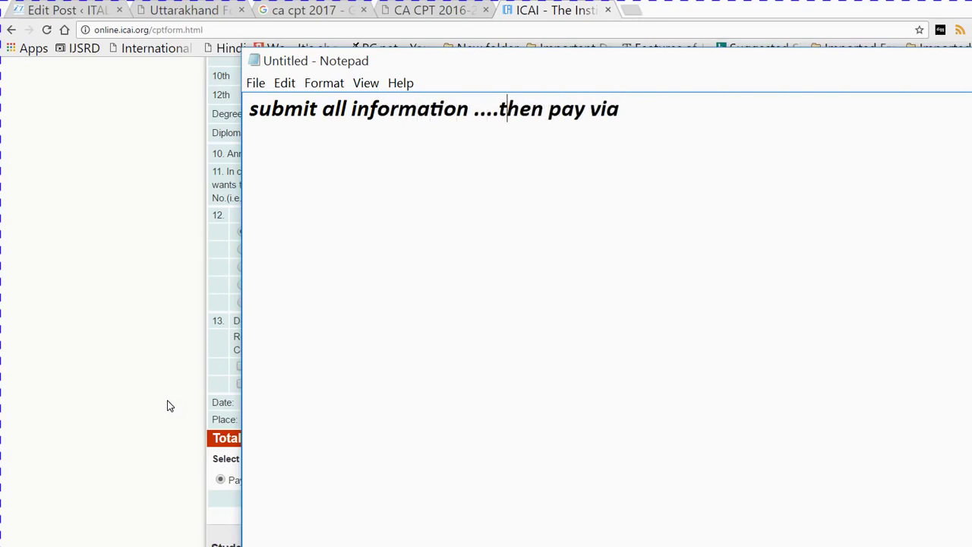
{"action": "key", "text": "Right"}
{"action": "type", "text": "debit/cr"}
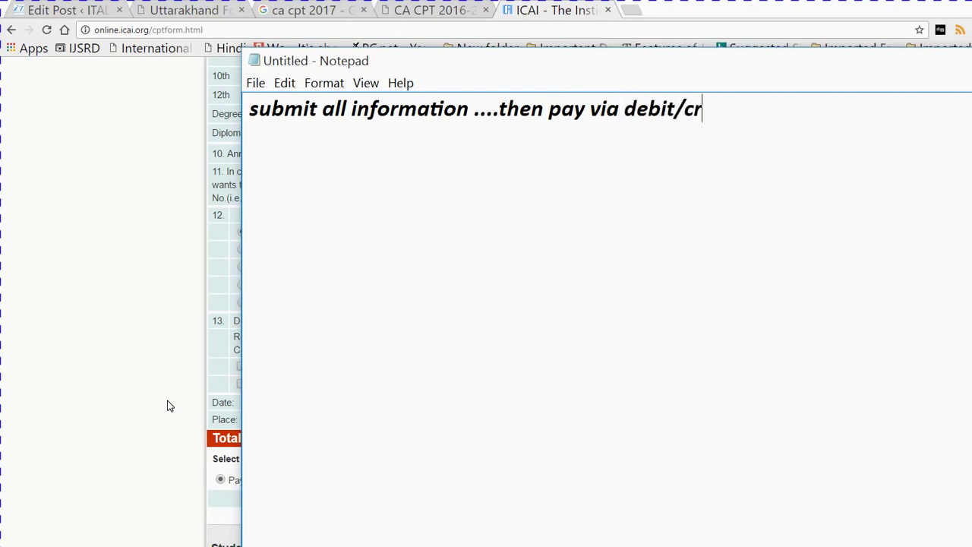
{"action": "type", "text": "edit/"}
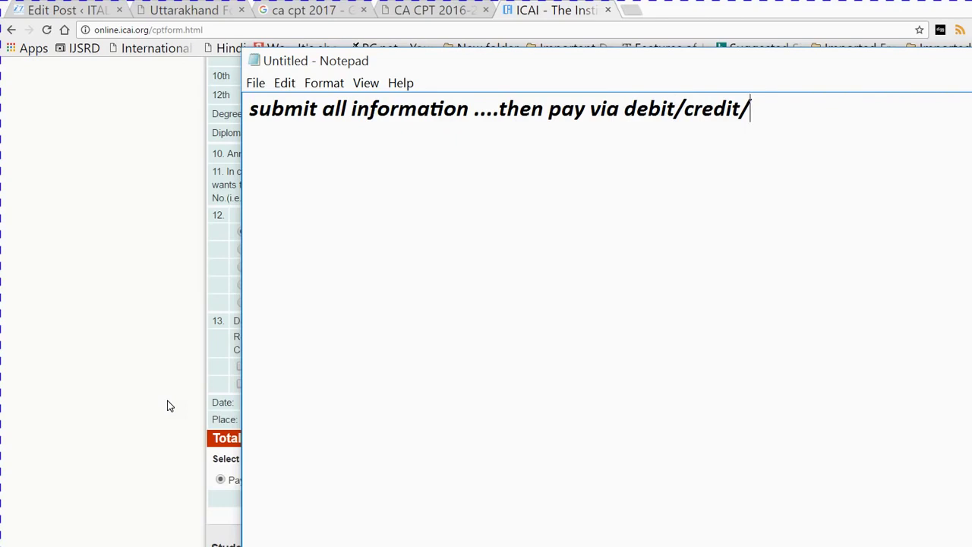
{"action": "type", "text": "netbank"}
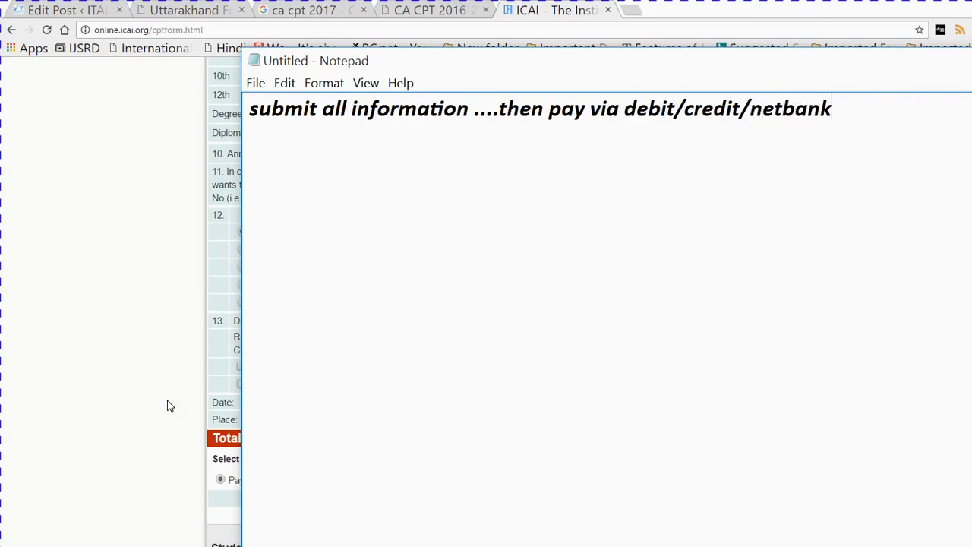
{"action": "type", "text": "inb"}
{"action": "key", "text": "BackSpace"}
{"action": "type", "text": "g...  "}
{"action": "type", "text": "then"}
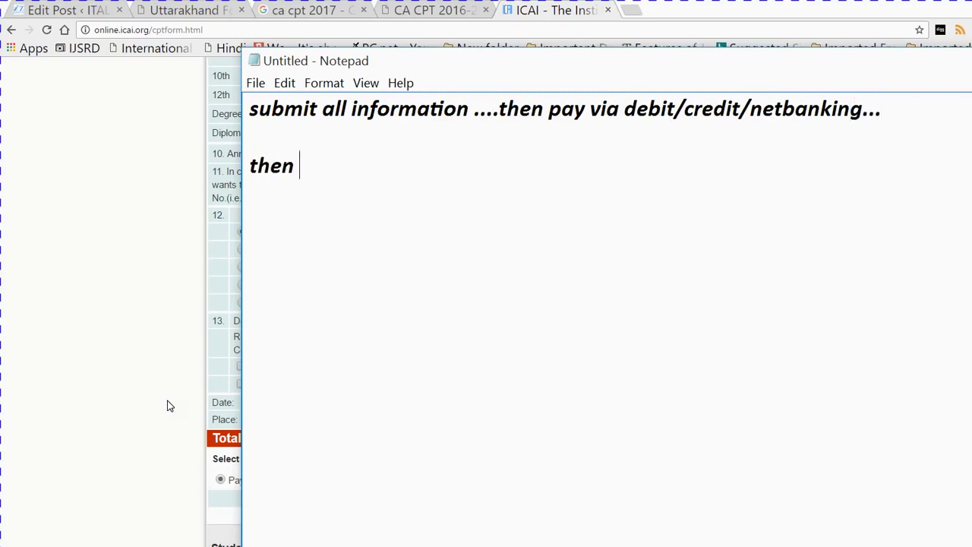
Add the note that after registration the candidate is eligible for CPT 2017, online applications issued soon
{"action": "key", "text": "BackSpace"}
{"action": "key", "text": "BackSpace"}
{"action": "key", "text": "BackSpace"}
{"action": "key", "text": "BackSpace"}
{"action": "type", "text": "af"}
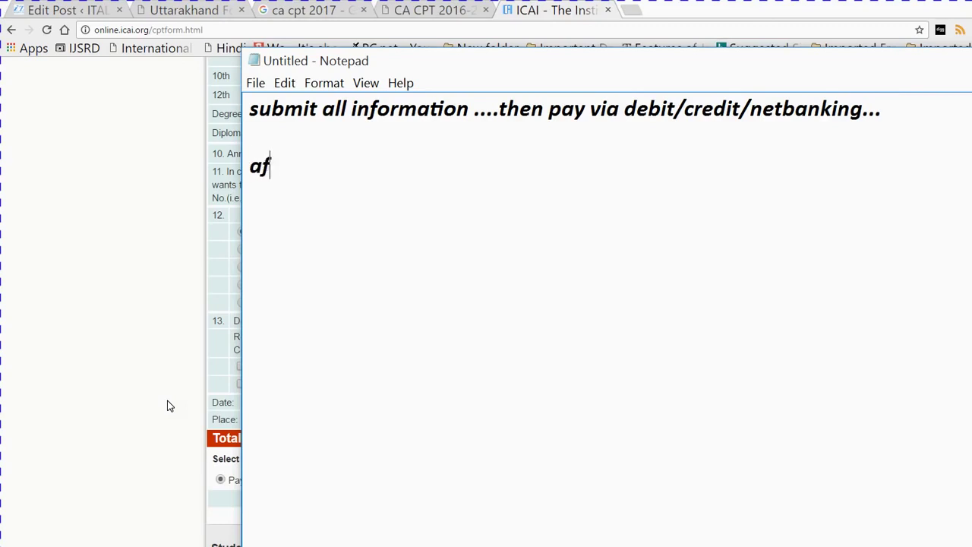
{"action": "type", "text": "ter registr"}
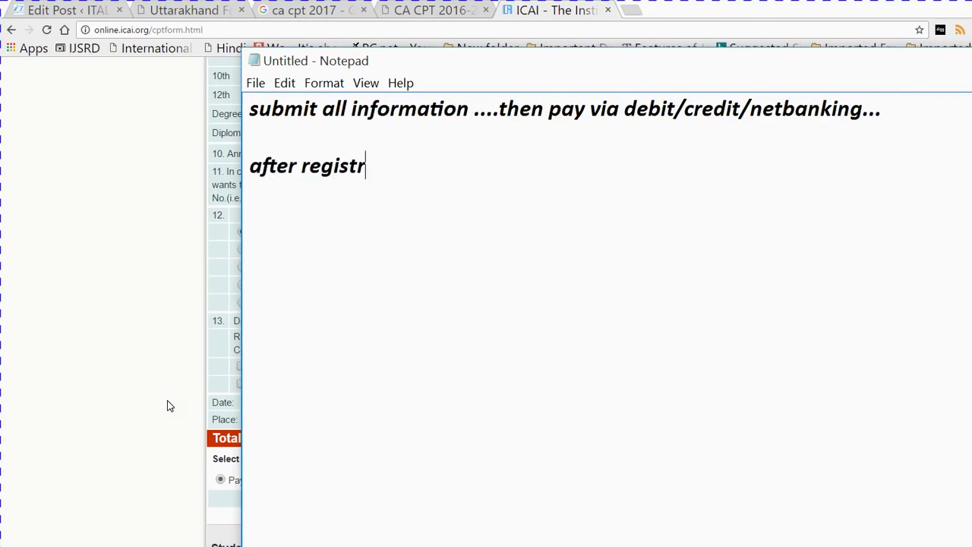
{"action": "type", "text": "ation....."}
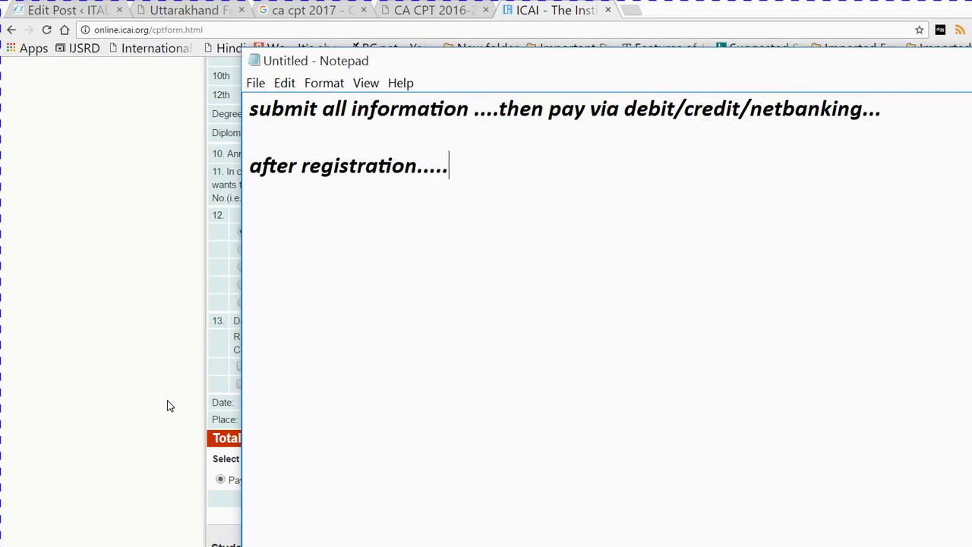
{"action": "type", "text": "candida"}
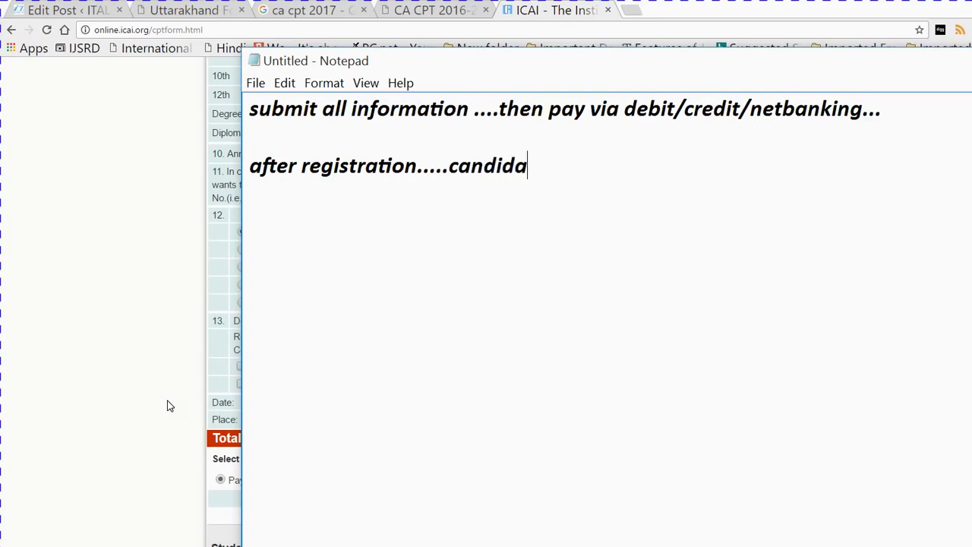
{"action": "type", "text": "te eligible "}
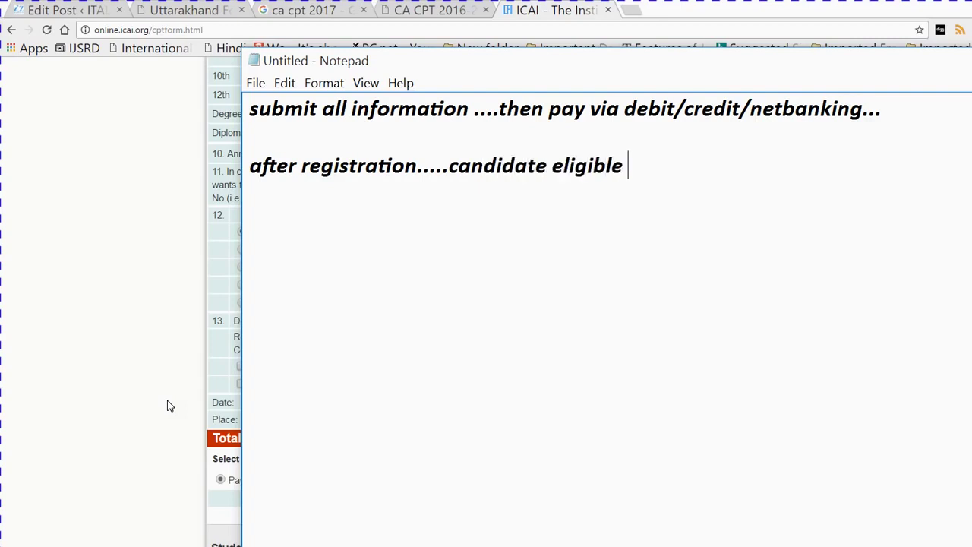
{"action": "type", "text": "to appl"}
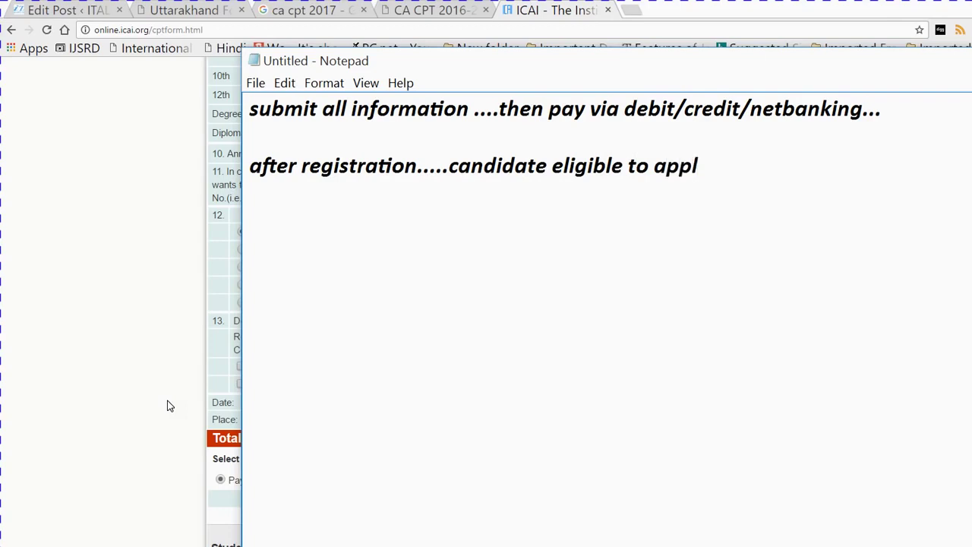
{"action": "type", "text": "y fro"}
{"action": "key", "text": "BackSpace"}
{"action": "key", "text": "BackSpace"}
{"action": "key", "text": "BackSpace"}
{"action": "type", "text": "or CPT "}
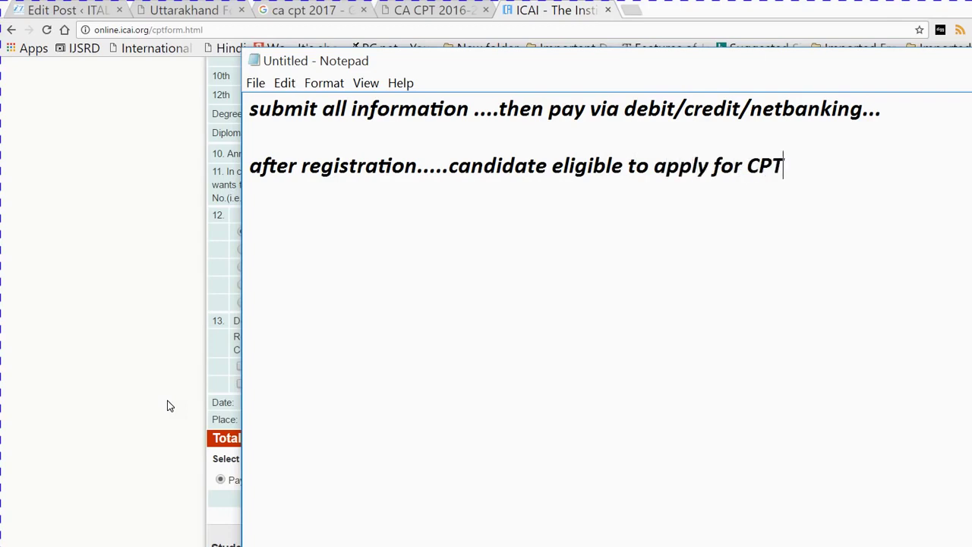
{"action": "type", "text": "2017. Online a"}
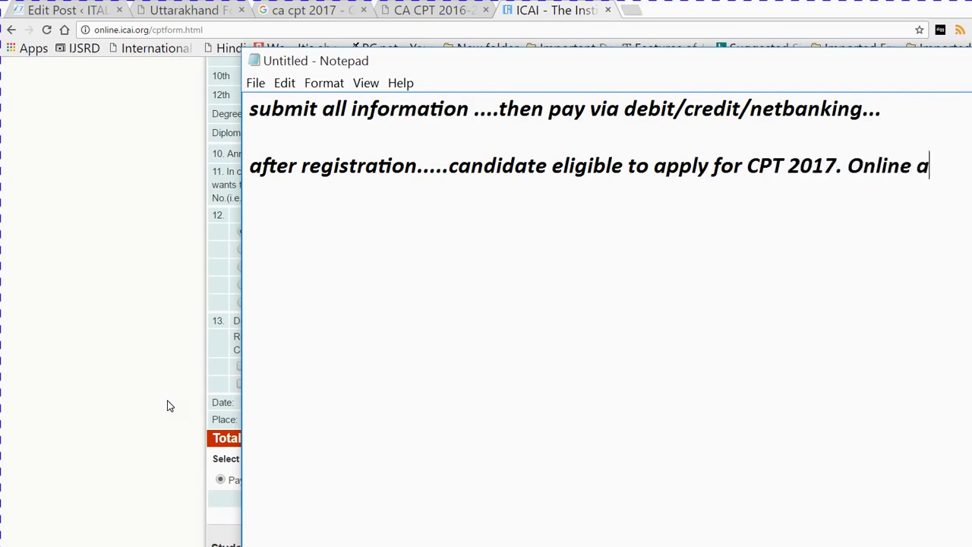
{"action": "type", "text": "pplic"}
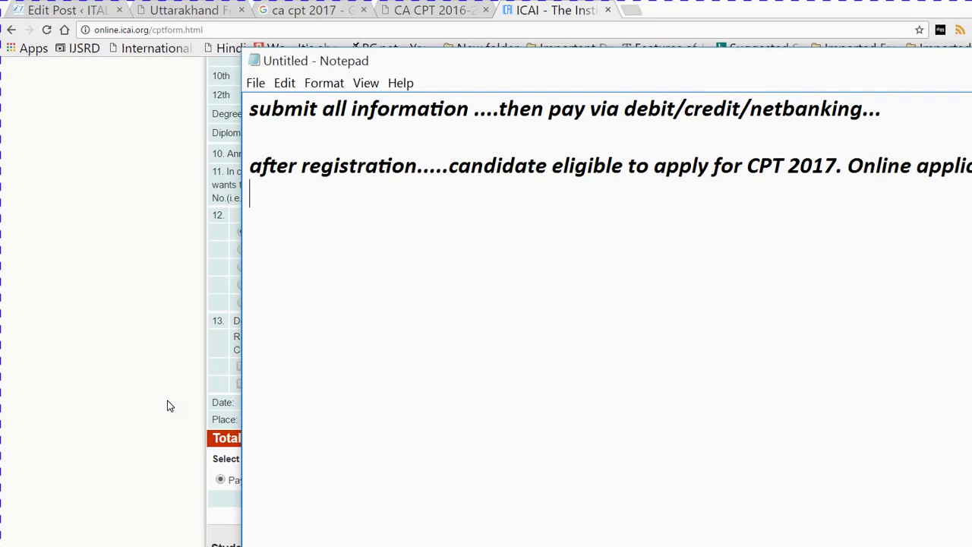
{"action": "type", "text": "issued s"}
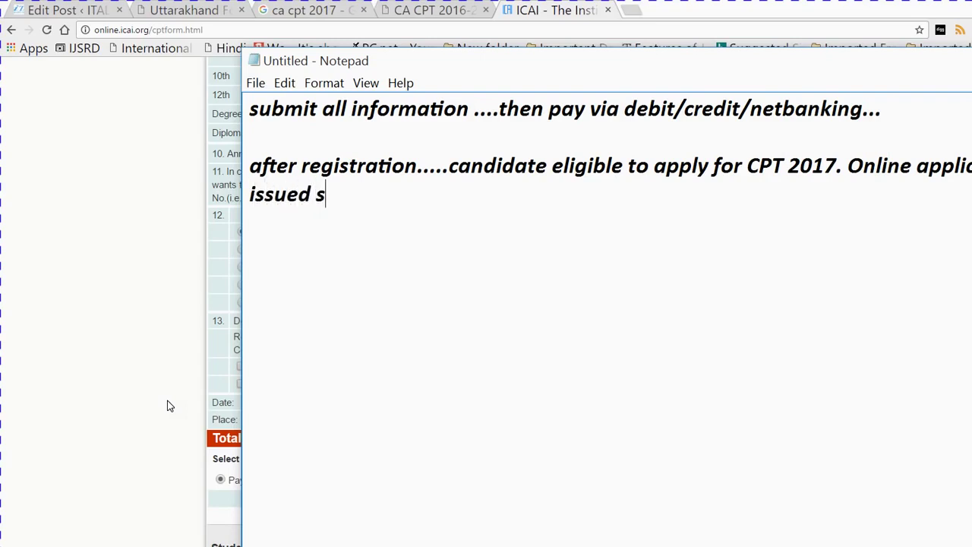
{"action": "type", "text": "oon..."}
{"action": "key", "text": "Return"}
Type 'see u' and 'Subscribe us on youtube.', correcting the youtube typo
{"action": "type", "text": "see u"}
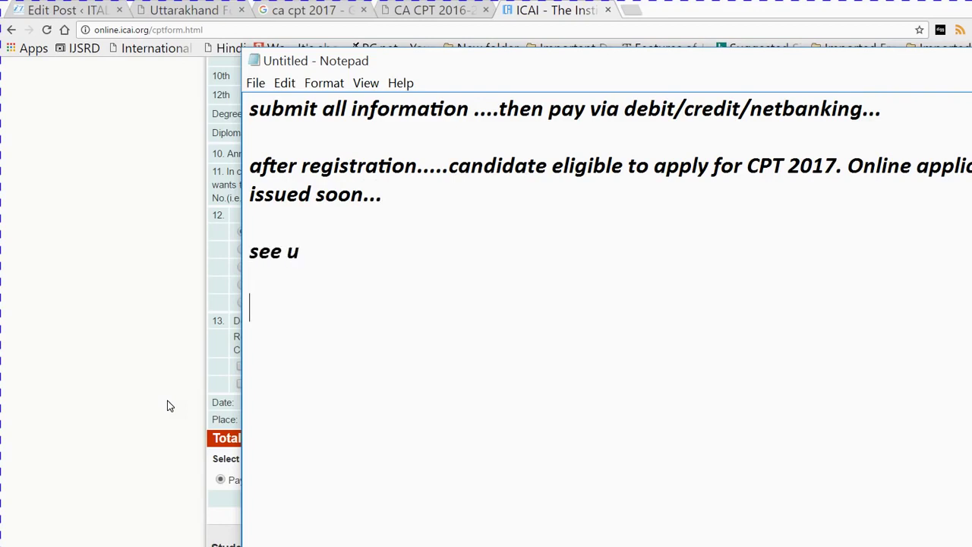
{"action": "type", "text": "Subs"}
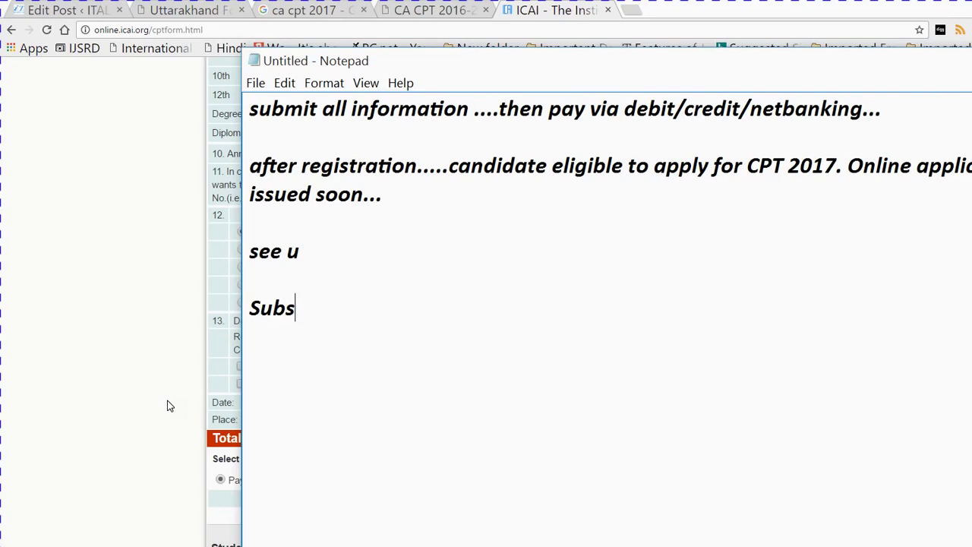
{"action": "type", "text": "cribe "}
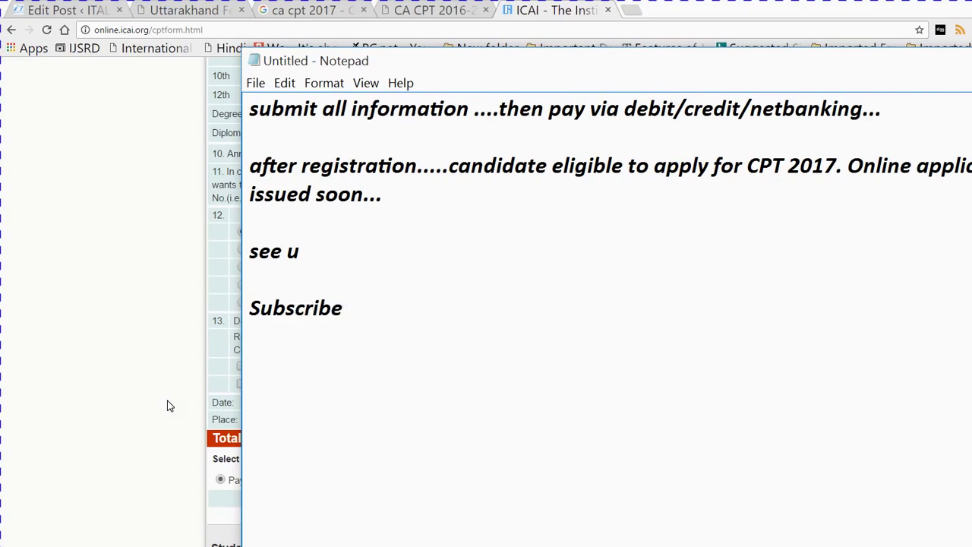
{"action": "type", "text": "us on you"}
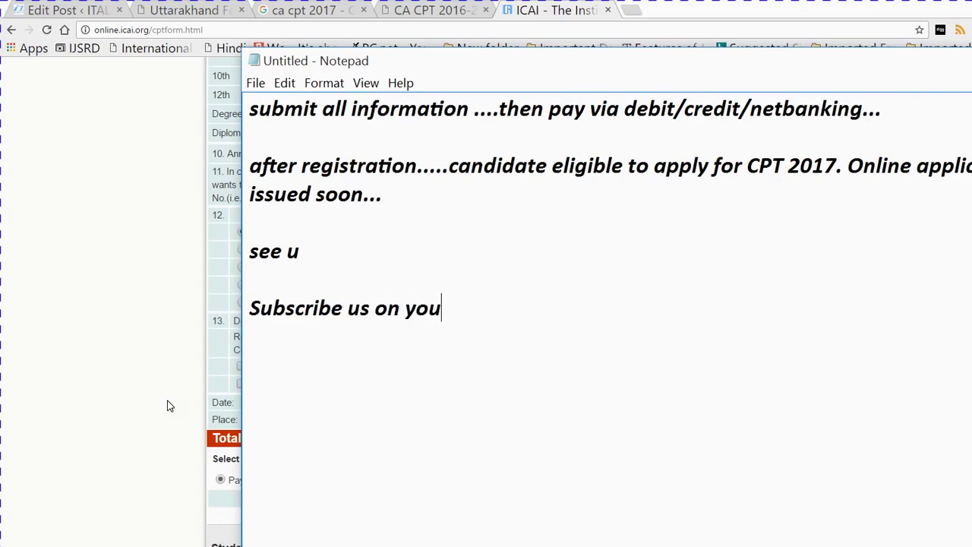
{"action": "type", "text": "tube."}
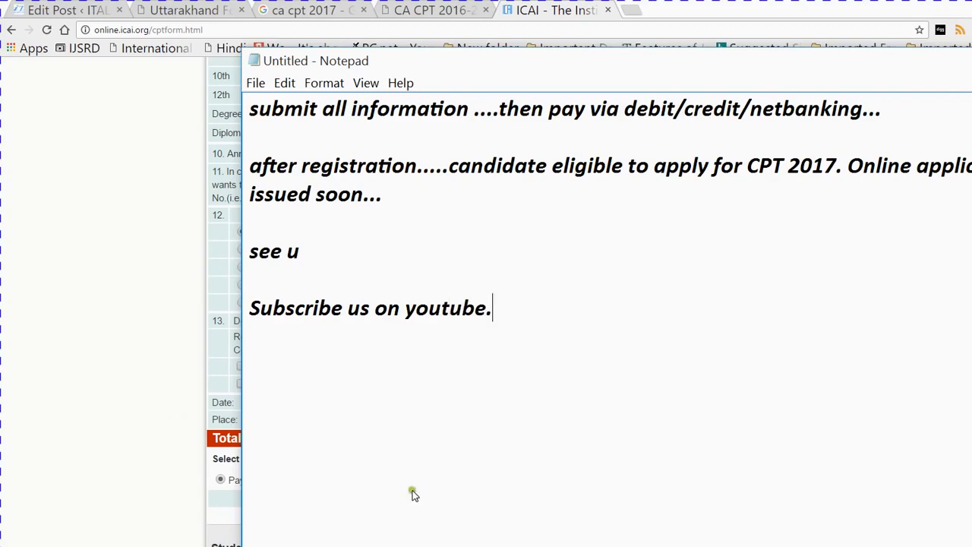
Remove 'netbanking' from the Notepad note and return to the ICICI Payseal Your Name field
{"action": "left_click", "coordinate": [827, 539]}
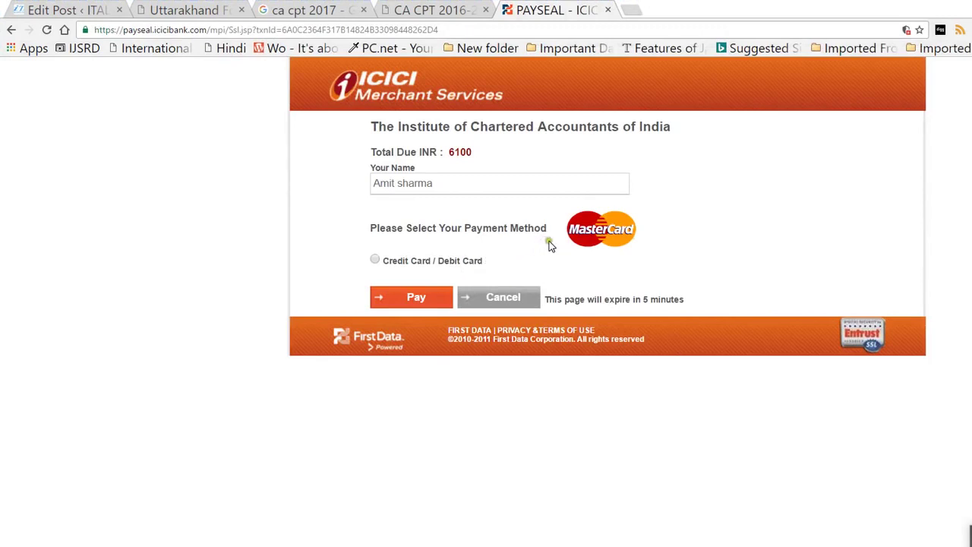
{"action": "double_click", "coordinate": [517, 242]}
{"action": "left_click_drag", "start_coordinate": [517, 242], "coordinate": [438, 238]}
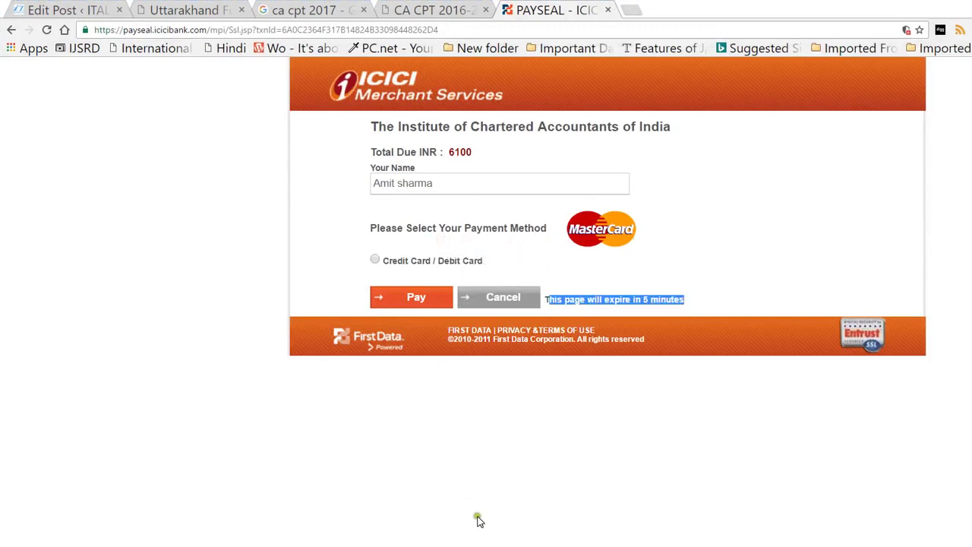
{"action": "left_click", "coordinate": [456, 542]}
{"action": "key", "text": "alt+Tab"}
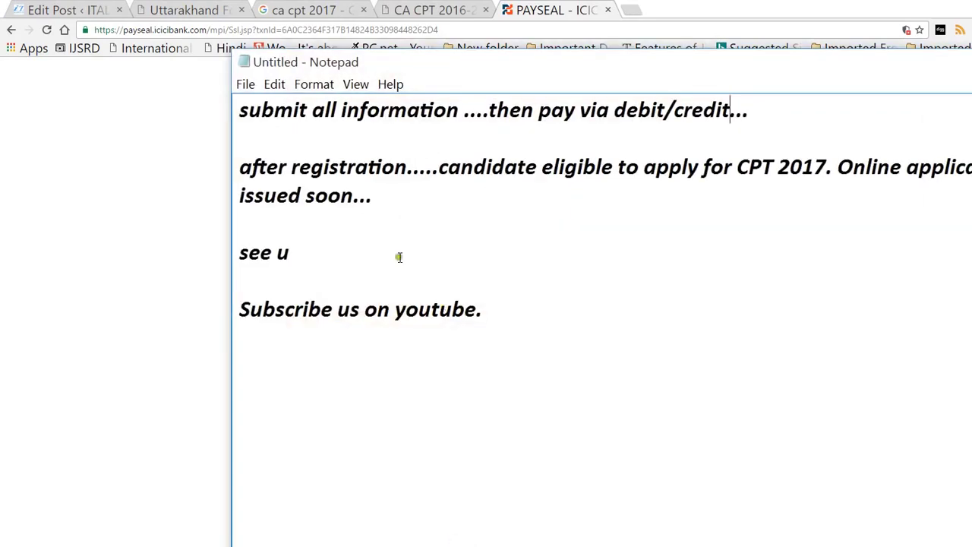
{"action": "left_click_drag", "start_coordinate": [730, 110], "coordinate": [445, 97]}
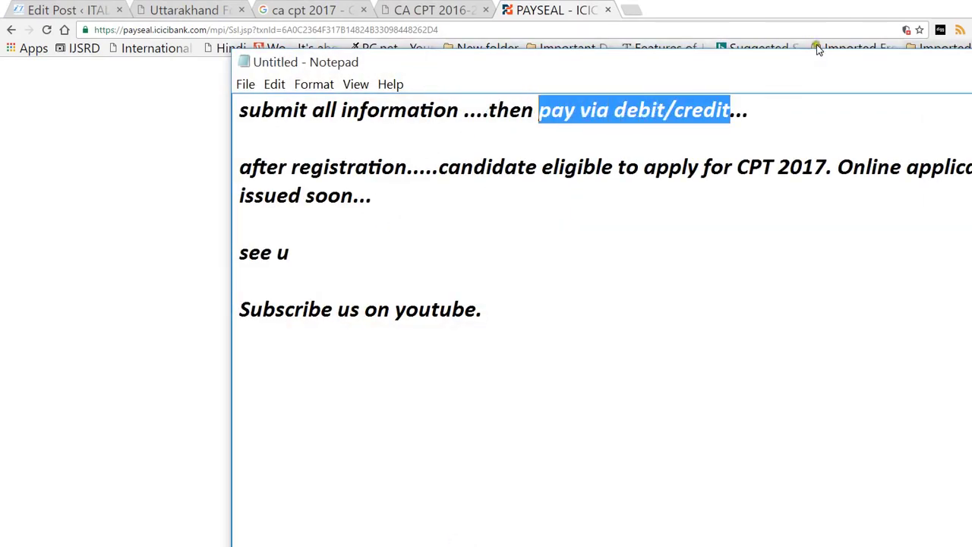
{"action": "key", "text": "alt+Tab"}
{"action": "left_click", "coordinate": [372, 178]}
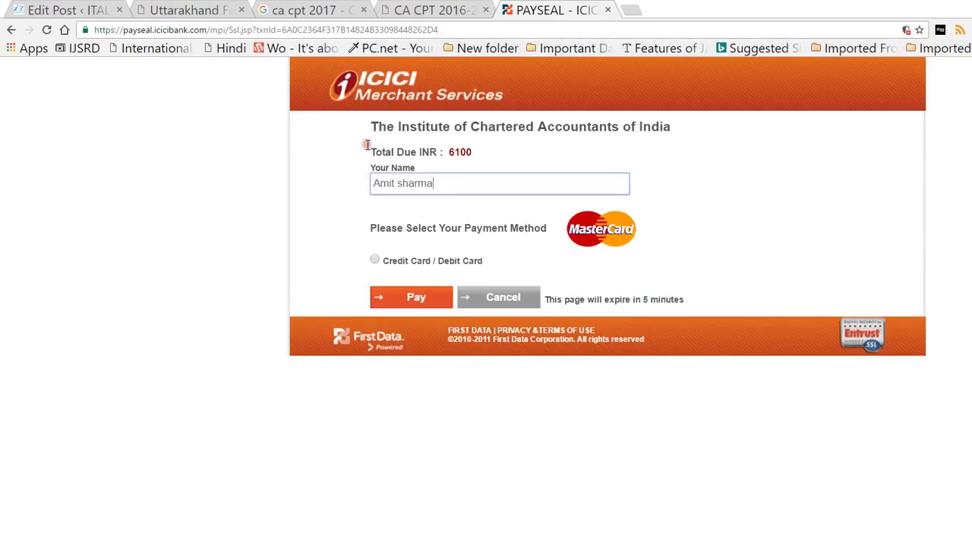
Choose the Credit Card / Debit Card payment option and move into the card number boxes
{"action": "key", "text": "Tab"}
{"action": "key", "text": "space"}
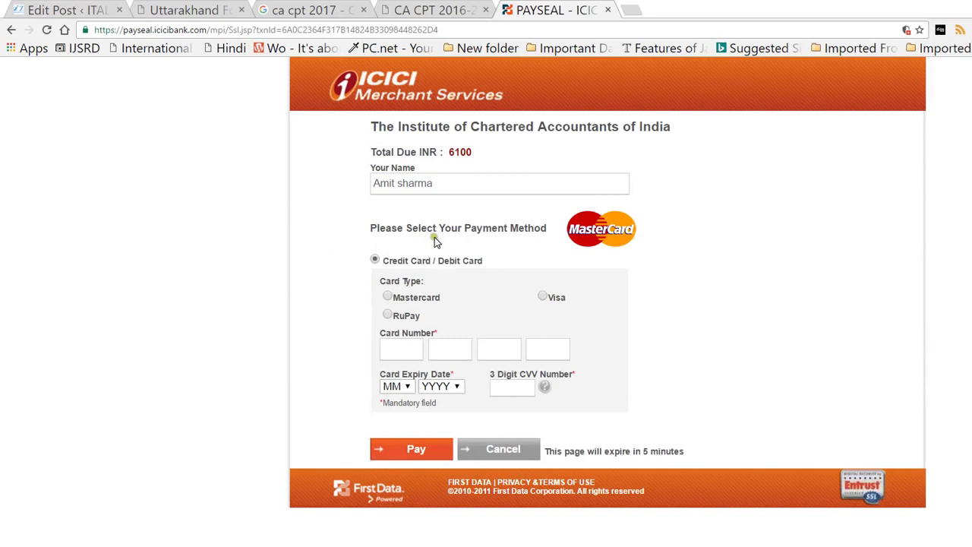
{"action": "key", "text": "Tab"}
{"action": "key", "text": "Tab"}
{"action": "key", "text": "Tab"}
{"action": "key", "text": "Tab"}
{"action": "key", "text": "Tab"}
Open and close the expiry year and expiry month lists without changing them
{"action": "key", "text": "shift+Tab"}
{"action": "key", "text": "alt+Down"}
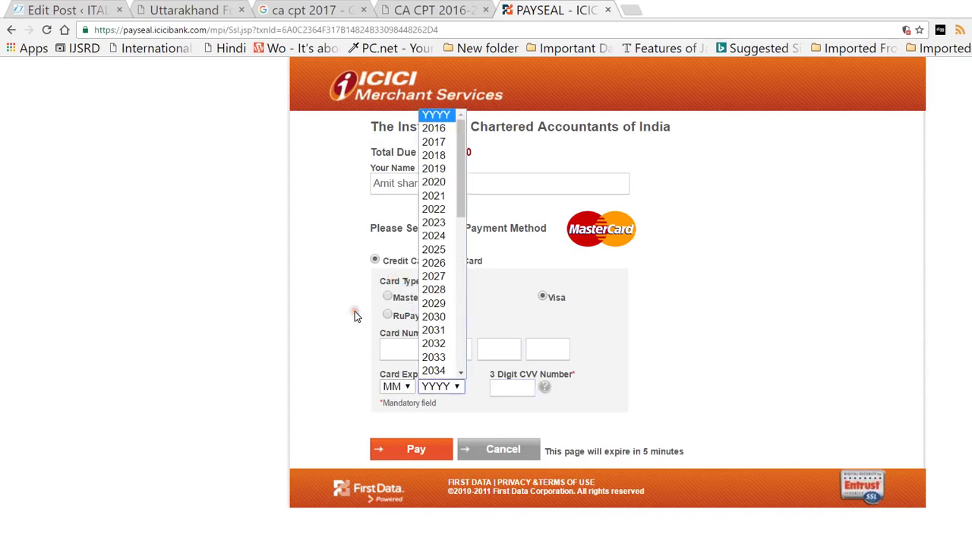
{"action": "key", "text": "Escape"}
{"action": "key", "text": "shift+Tab"}
{"action": "key", "text": "alt+Down"}
{"action": "key", "text": "Escape"}
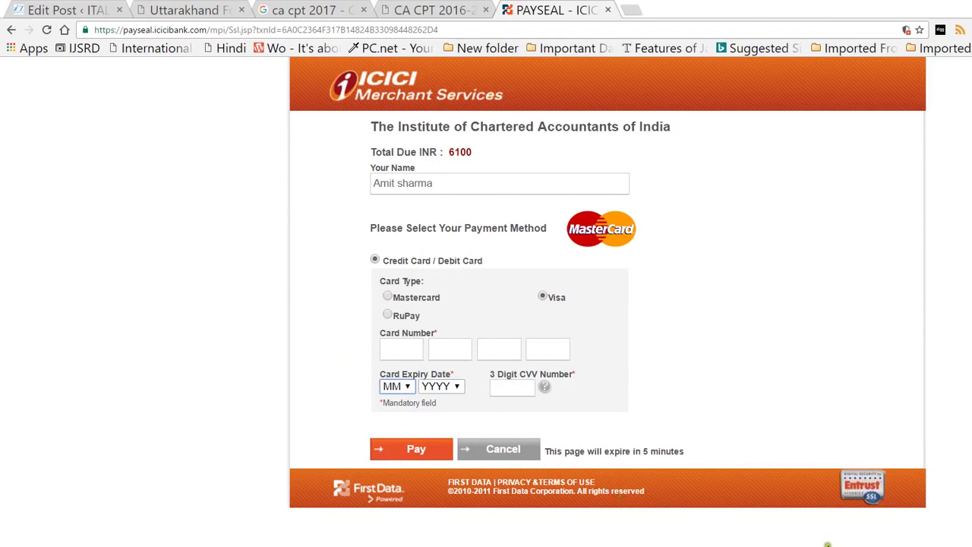
{"action": "left_click", "coordinate": [829, 541]}
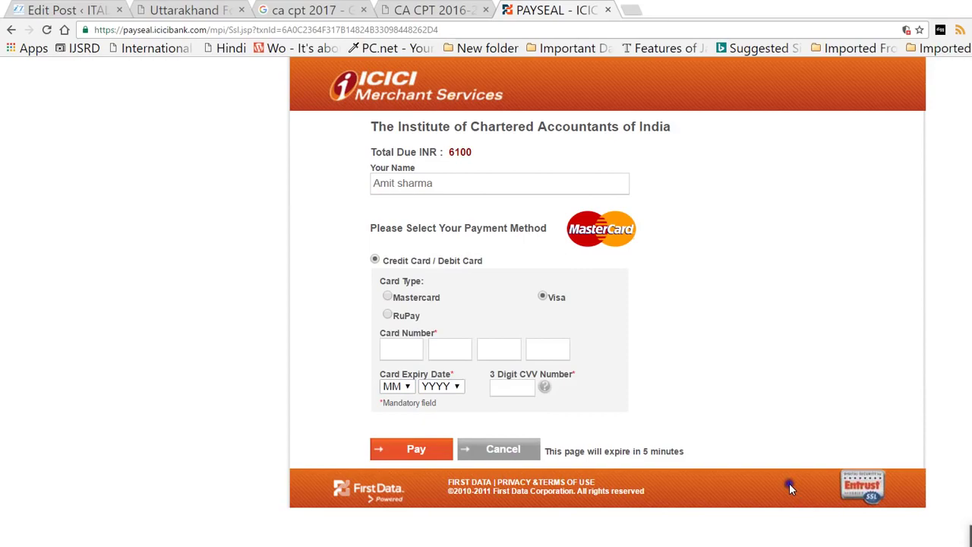